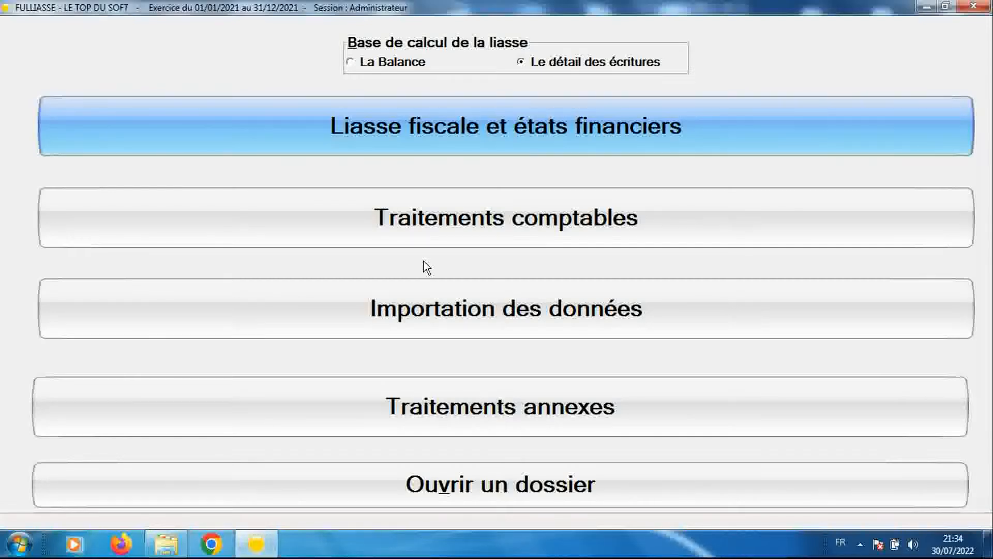
Review the available data import options, and return to the main screen
{"action": "left_click", "coordinate": [414, 309]}
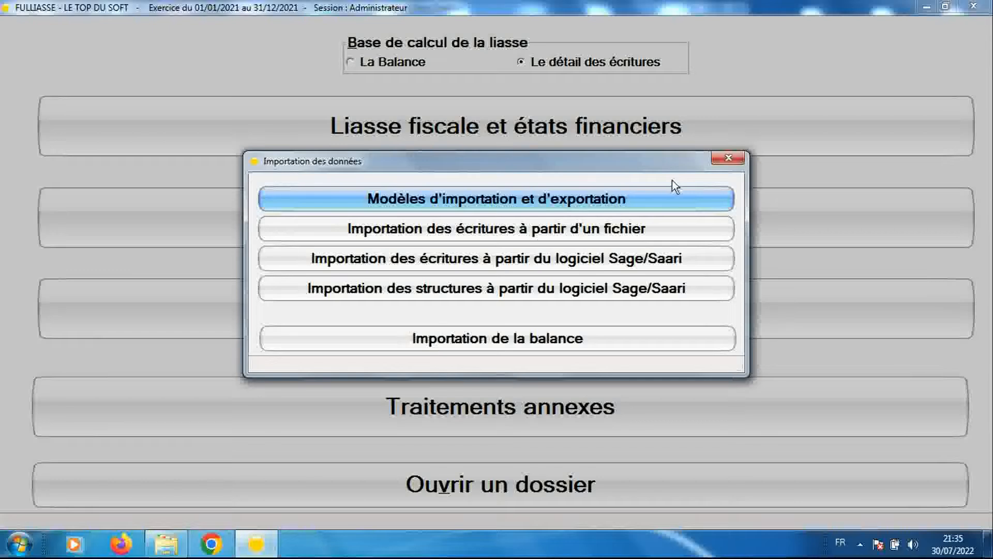
{"action": "left_click", "coordinate": [722, 167]}
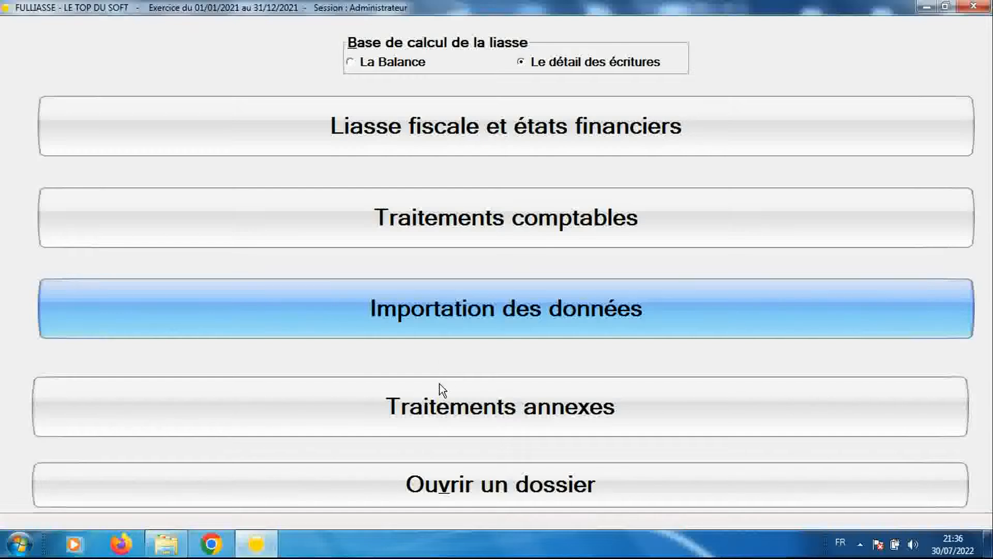
Activate the fiscal year running from 01/01/2022 to 31/12/2022 and confirm the activation
{"action": "left_click", "coordinate": [422, 404]}
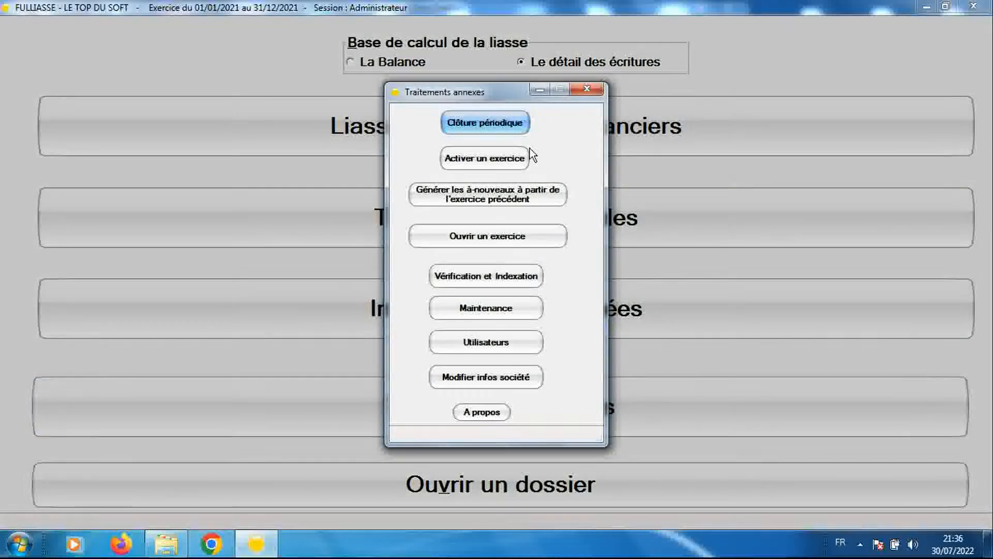
{"action": "left_click", "coordinate": [504, 159]}
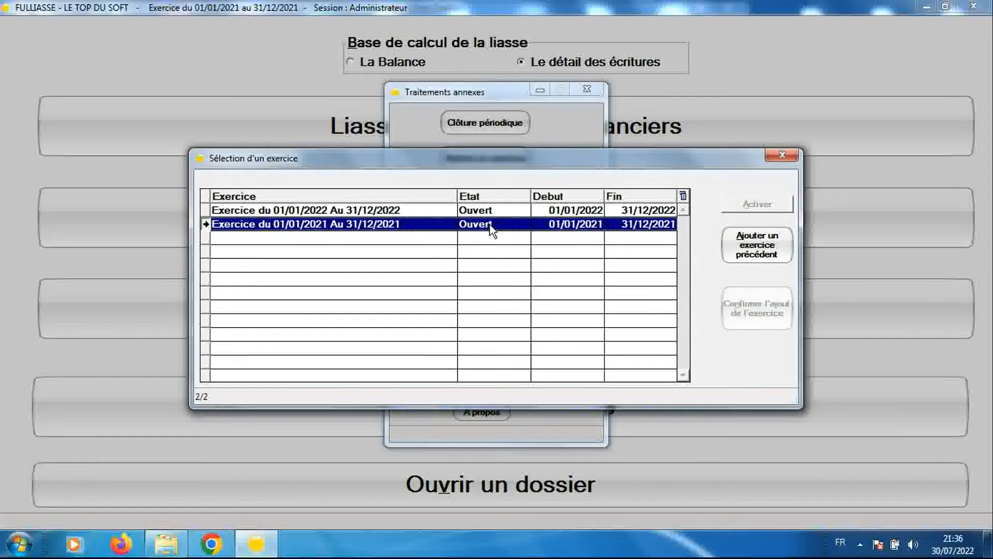
{"action": "left_click", "coordinate": [496, 215]}
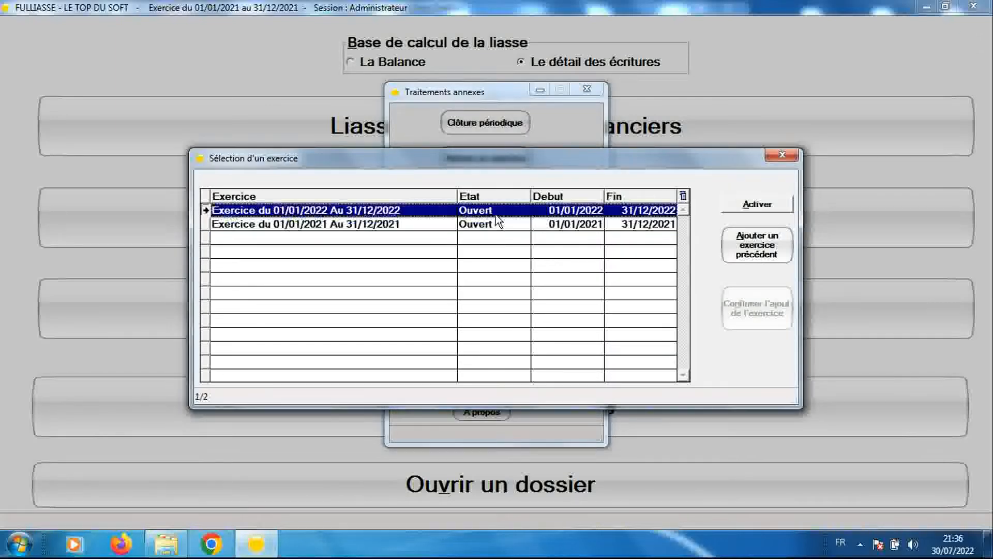
{"action": "double_click", "coordinate": [495, 215]}
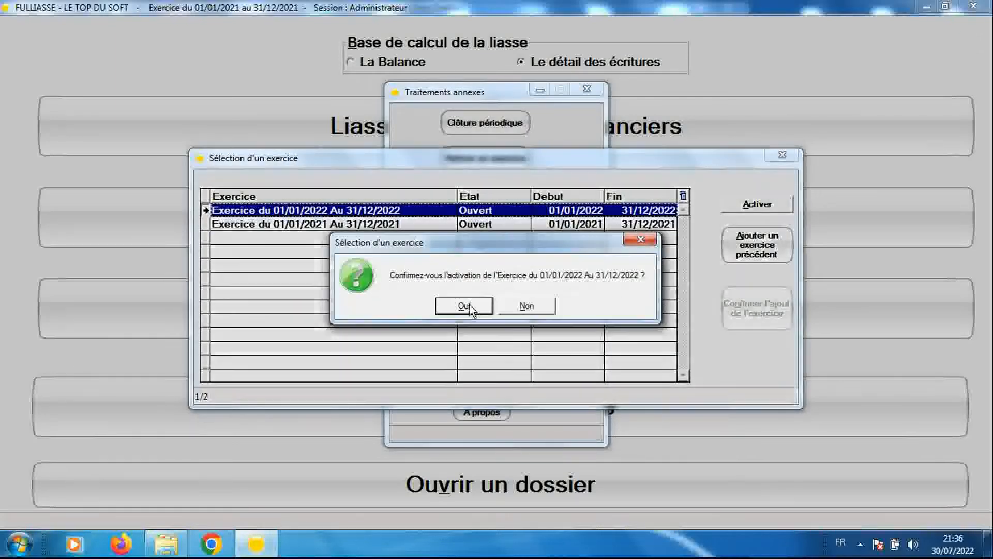
{"action": "left_click", "coordinate": [465, 305]}
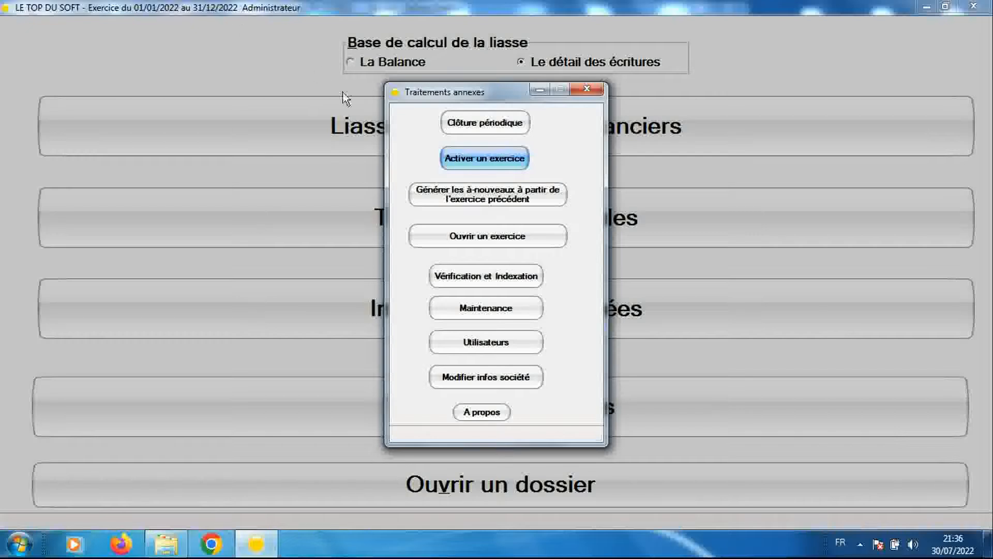
Reactivate the fiscal year from 01/01/2021 to 31/12/2021 and return to the main screen
{"action": "left_click", "coordinate": [452, 154]}
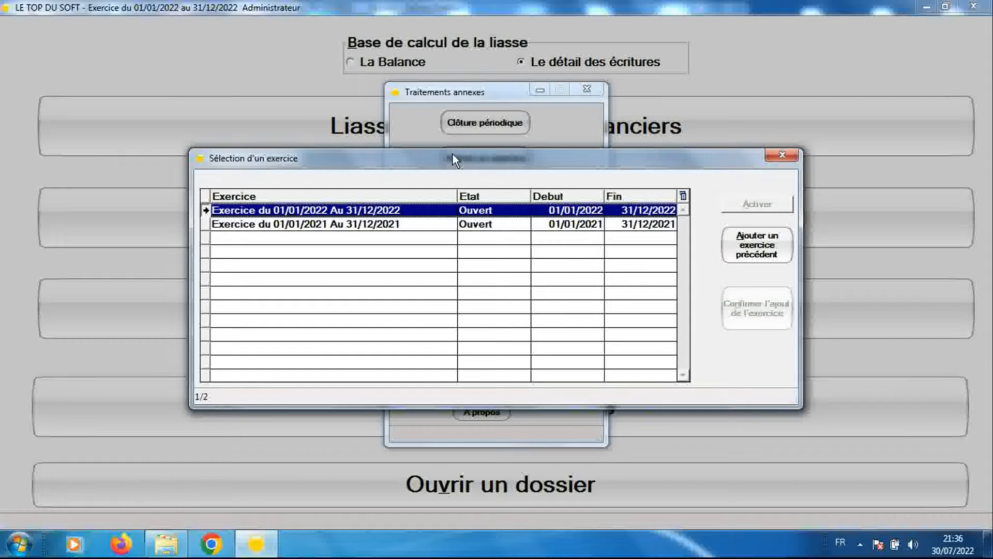
{"action": "left_click", "coordinate": [442, 225]}
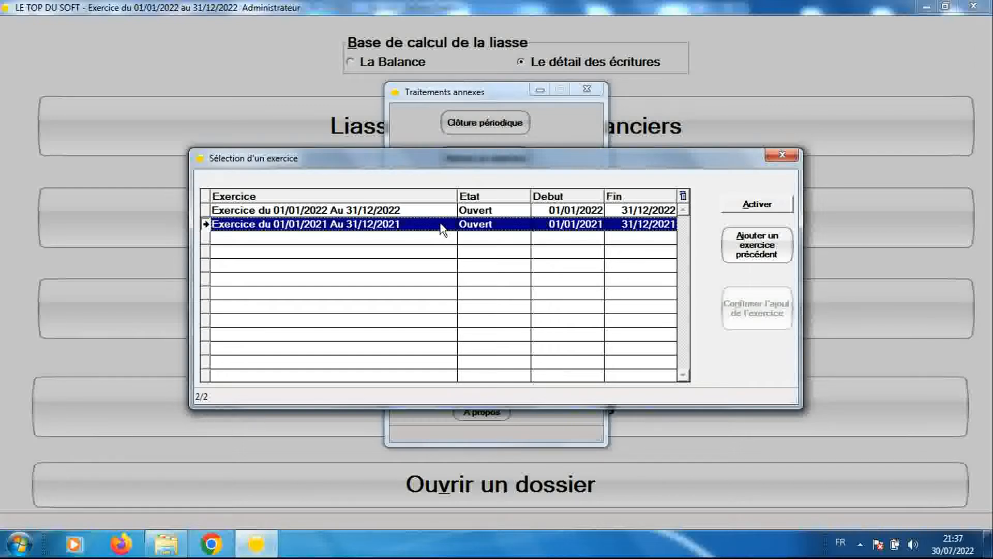
{"action": "double_click", "coordinate": [441, 225]}
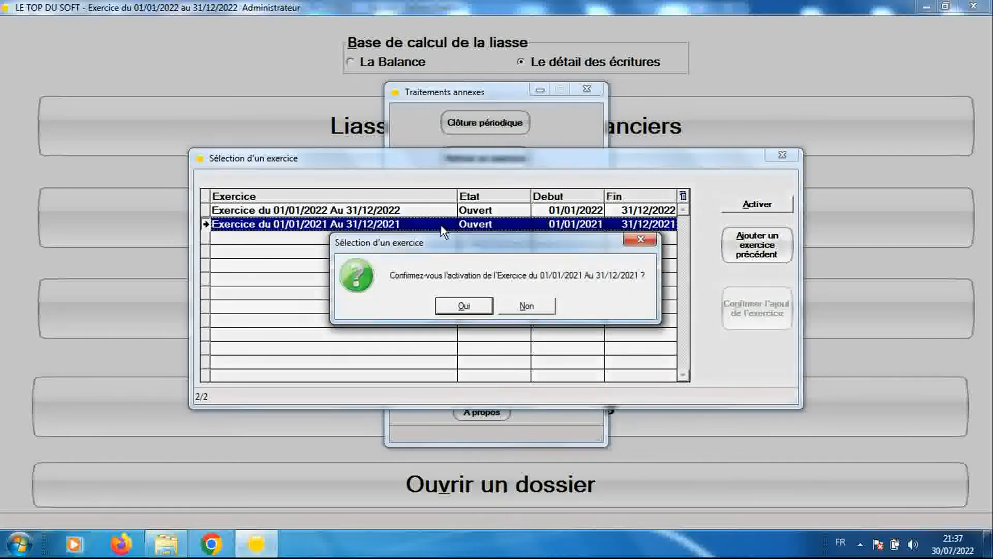
{"action": "left_click", "coordinate": [458, 303]}
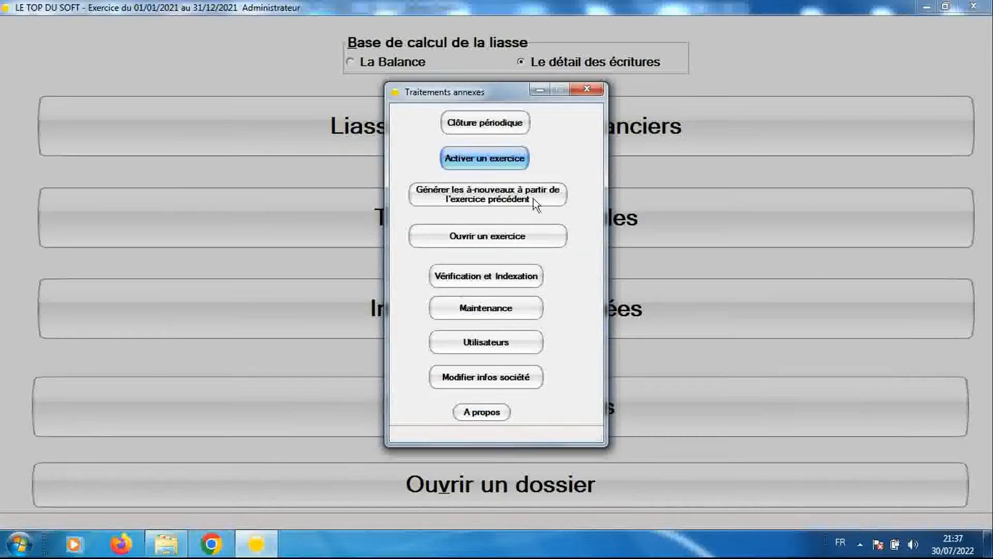
{"action": "left_click", "coordinate": [589, 89]}
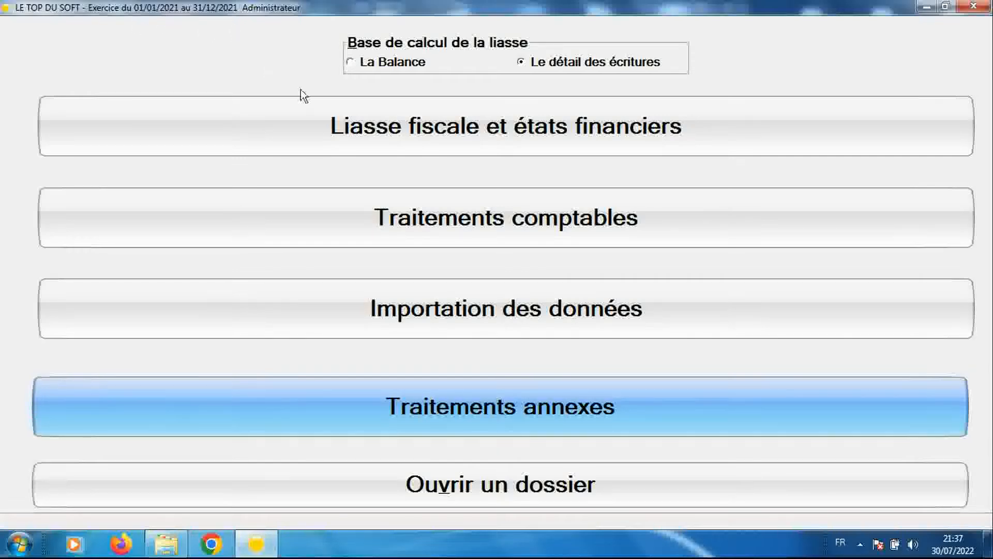
Open the tax return settings and review the legal-entity identification, activities, capital distribution and company management data
{"action": "left_click", "coordinate": [403, 128]}
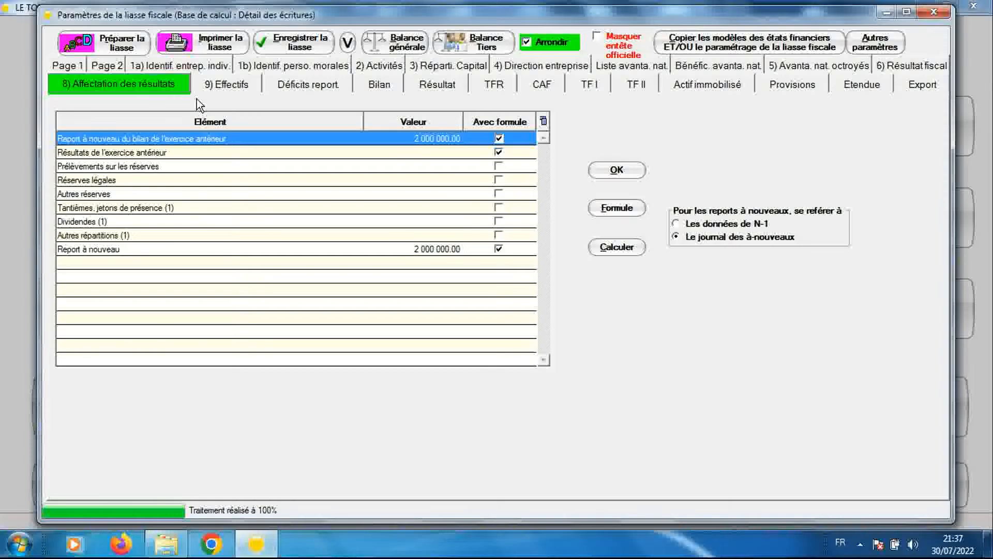
{"action": "left_click", "coordinate": [278, 63]}
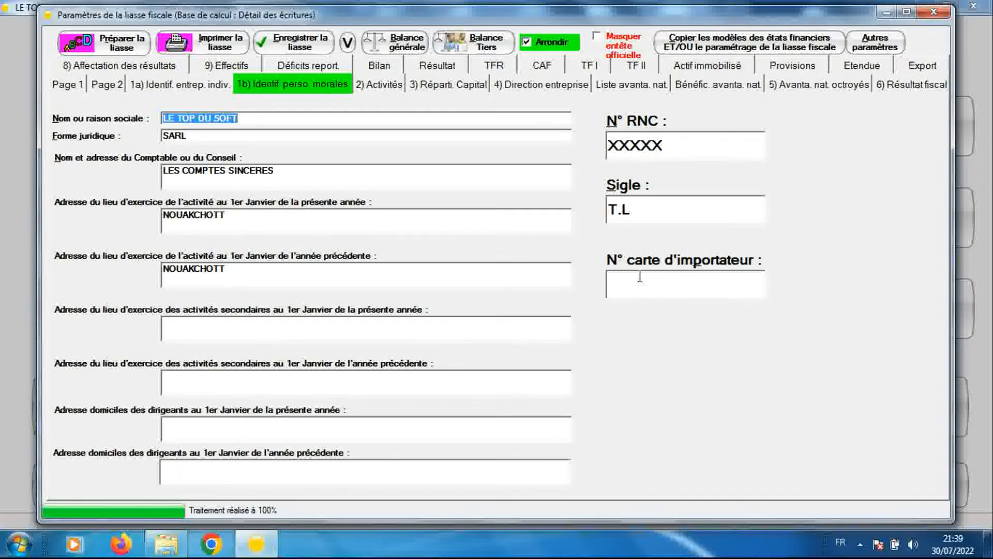
{"action": "left_click", "coordinate": [379, 86]}
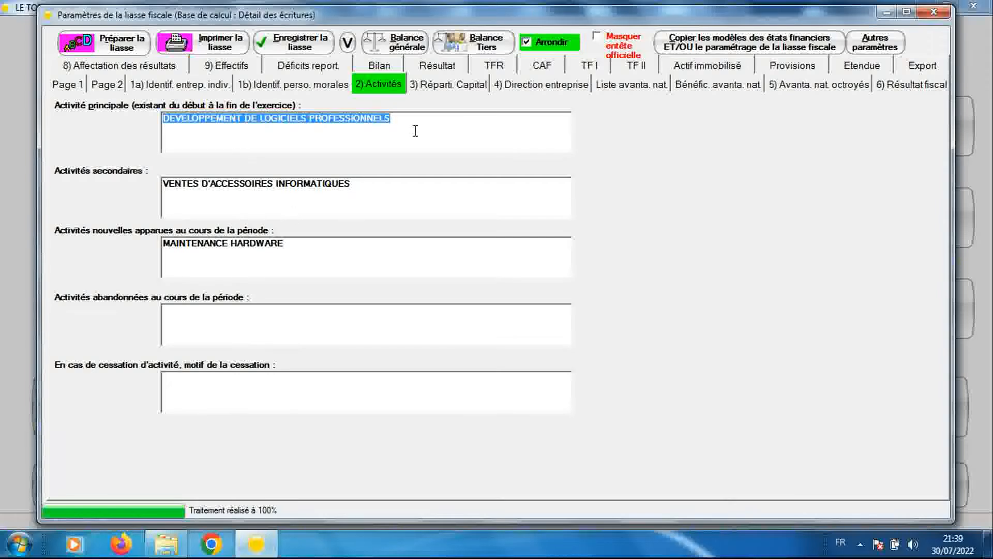
{"action": "left_click", "coordinate": [436, 87]}
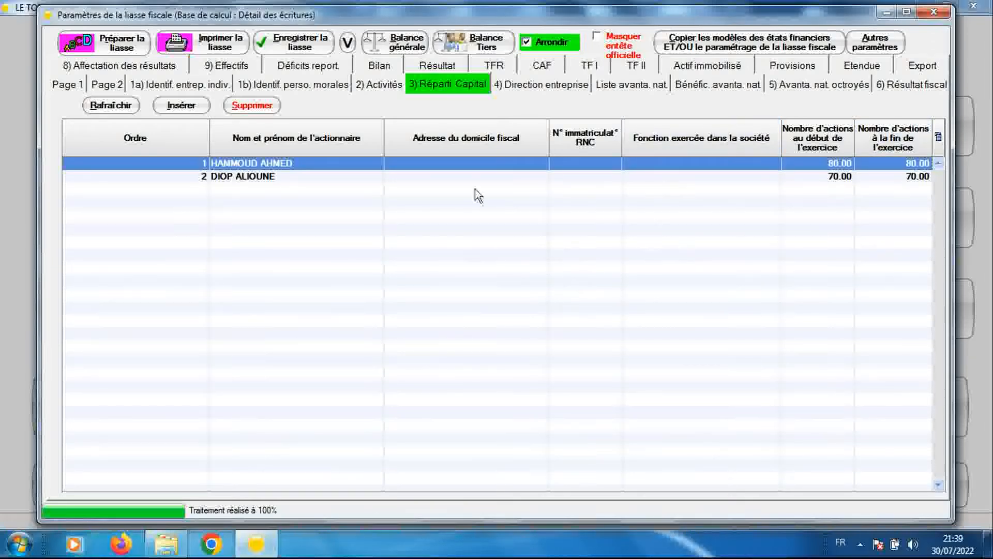
{"action": "left_click", "coordinate": [342, 177]}
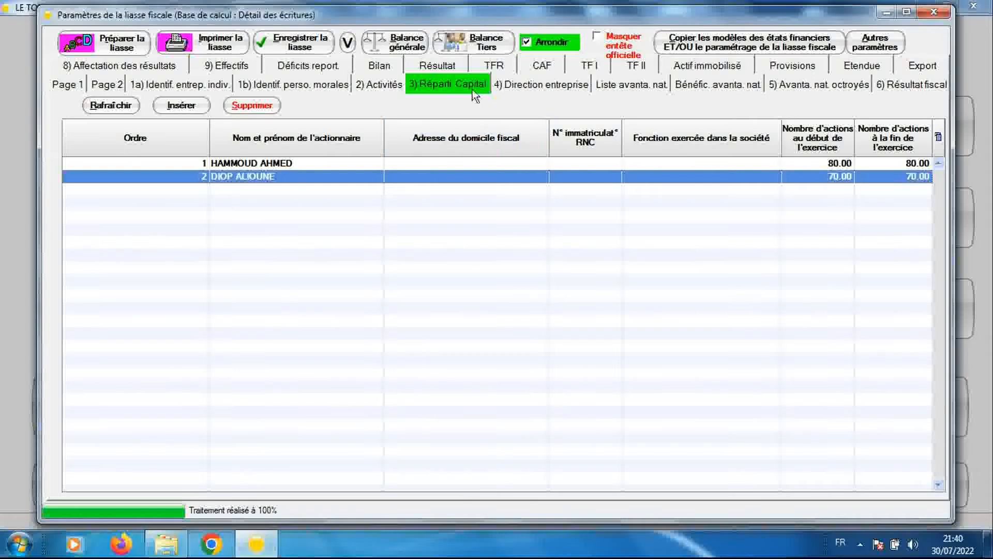
{"action": "left_click", "coordinate": [523, 85]}
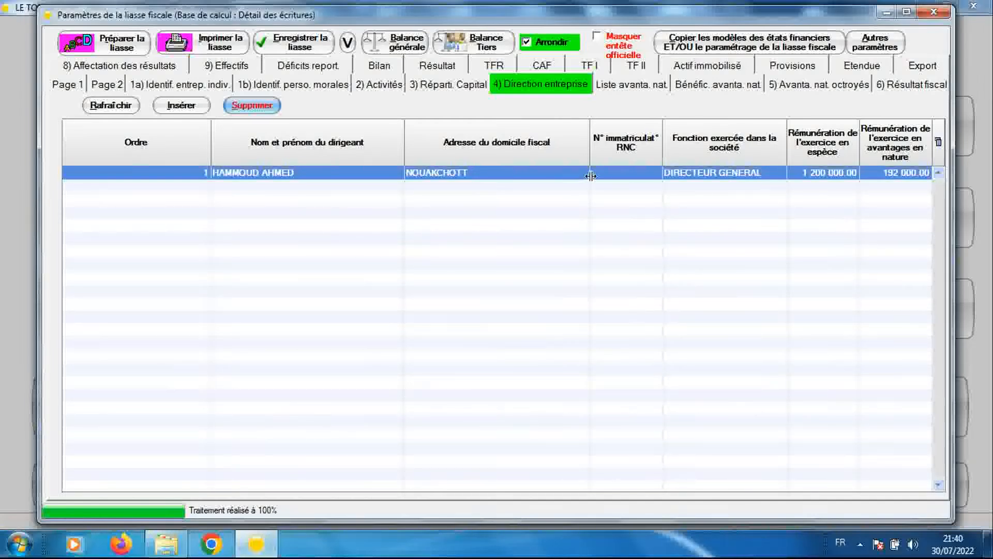
Review the list of benefits in kind, their beneficiaries and the granted benefits with their real values
{"action": "left_click", "coordinate": [617, 92]}
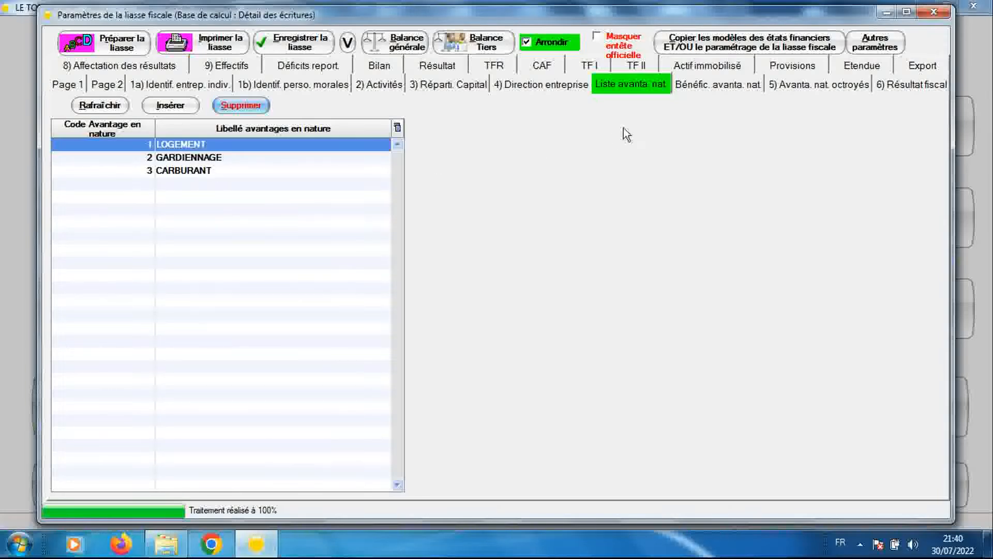
{"action": "left_click", "coordinate": [684, 85]}
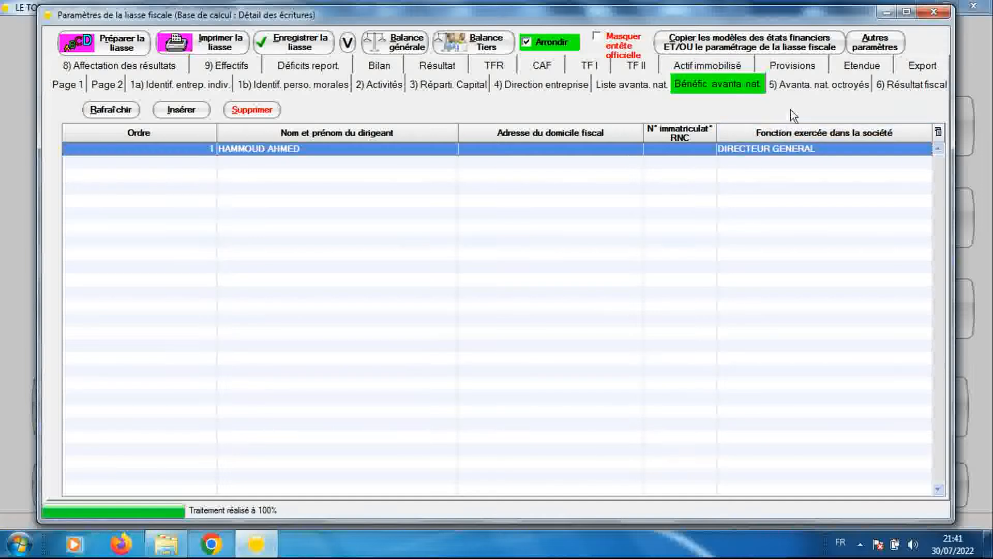
{"action": "left_click", "coordinate": [805, 88]}
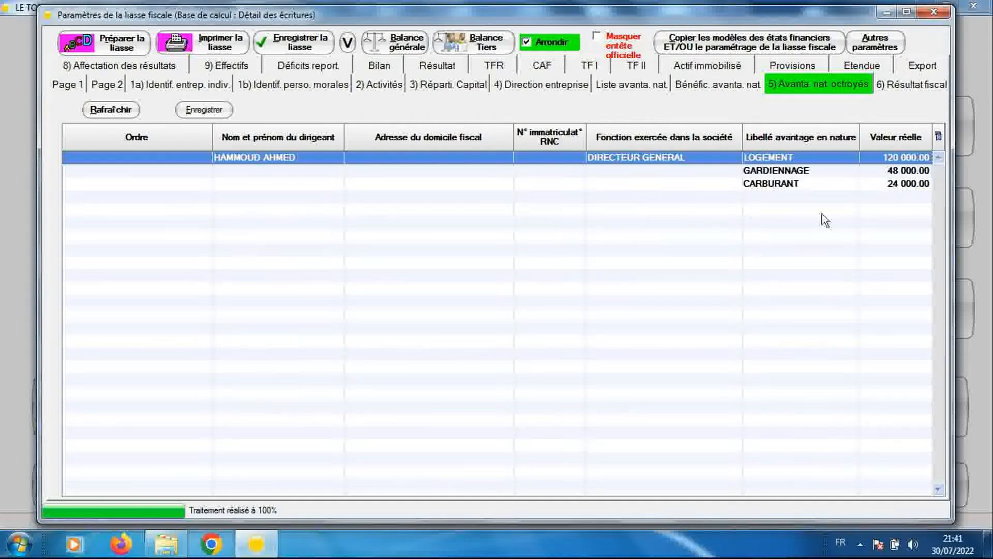
{"action": "left_click", "coordinate": [635, 88]}
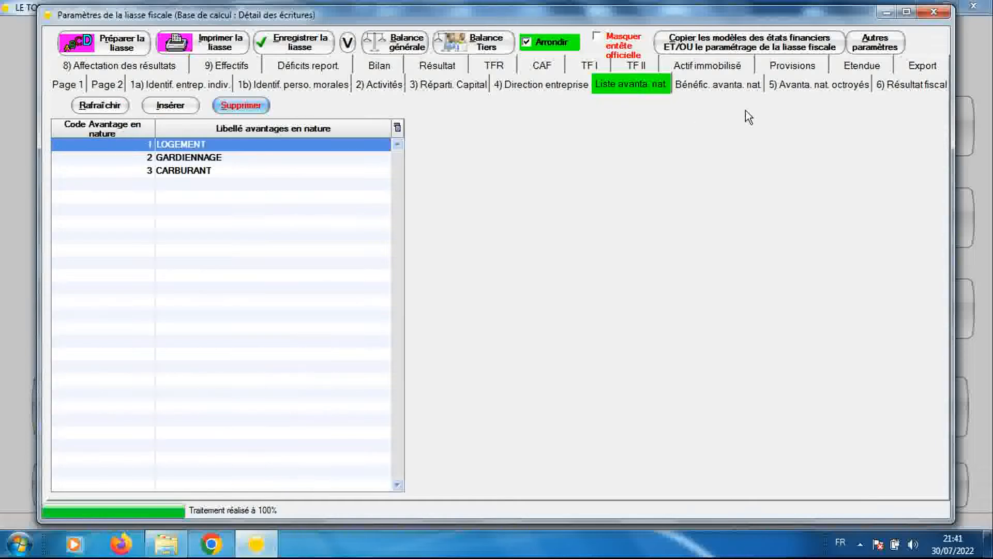
{"action": "left_click", "coordinate": [795, 88]}
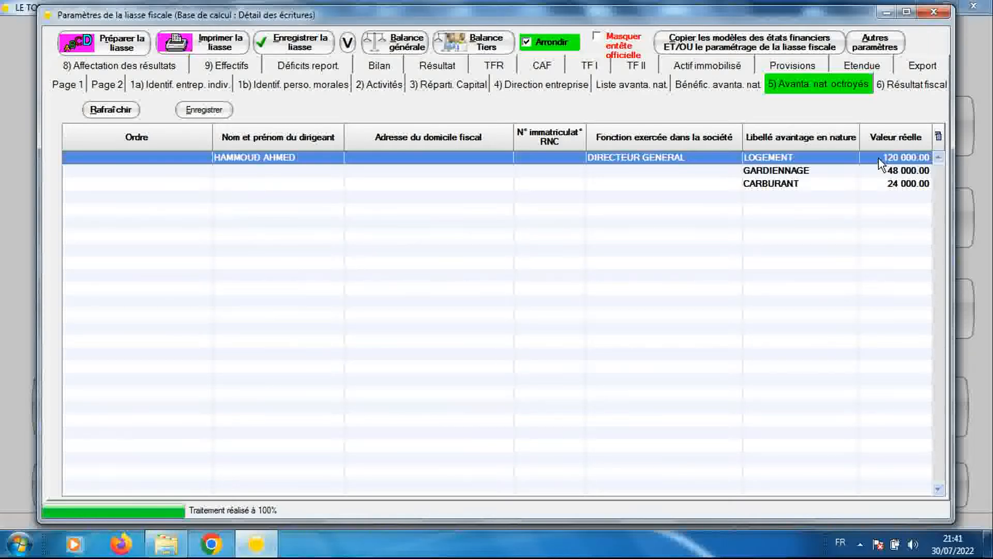
{"action": "left_click", "coordinate": [818, 169]}
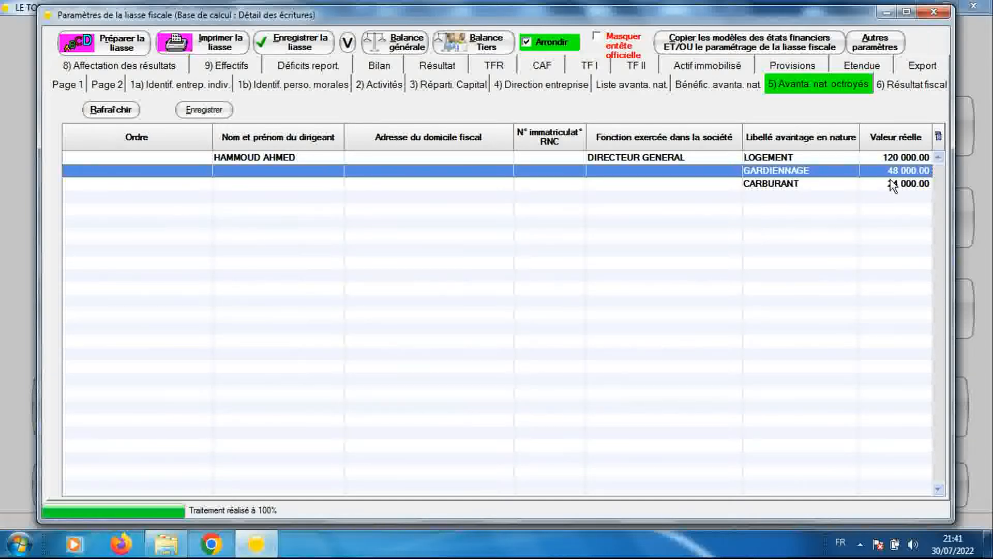
Open the tax result table (Résultat fiscal) and examine the reintegration lines, including the value cell of Amortissements non déductibles
{"action": "left_click", "coordinate": [906, 88]}
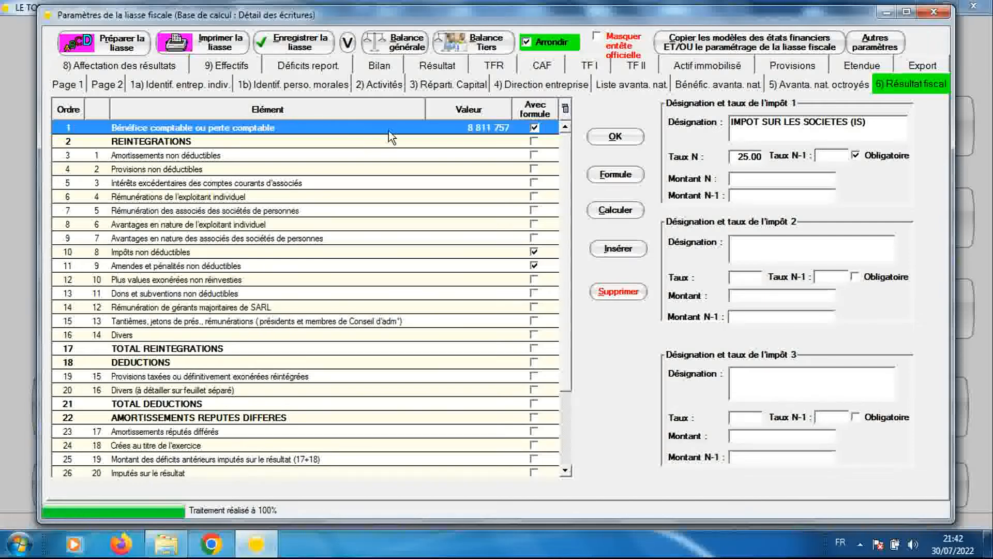
{"action": "left_click", "coordinate": [202, 142]}
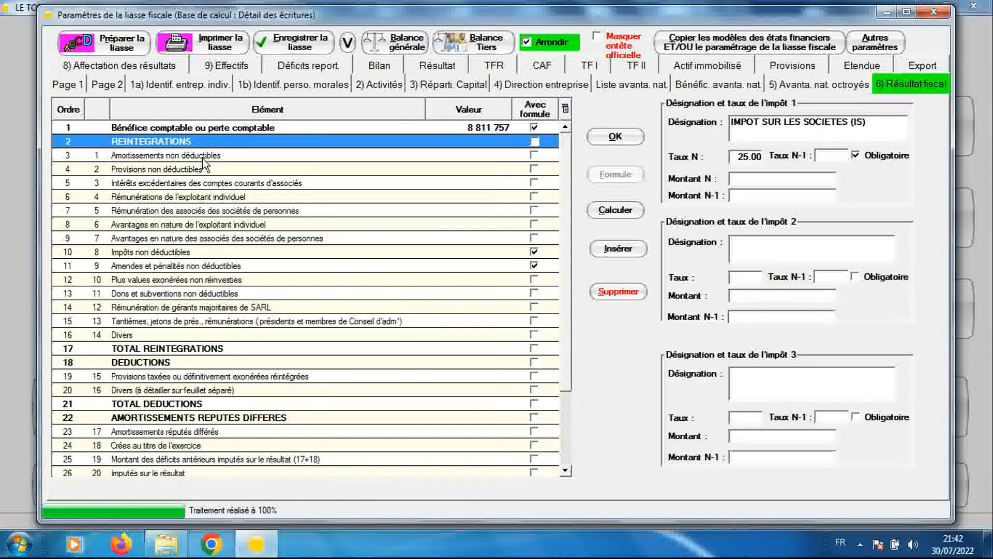
{"action": "left_click", "coordinate": [203, 158]}
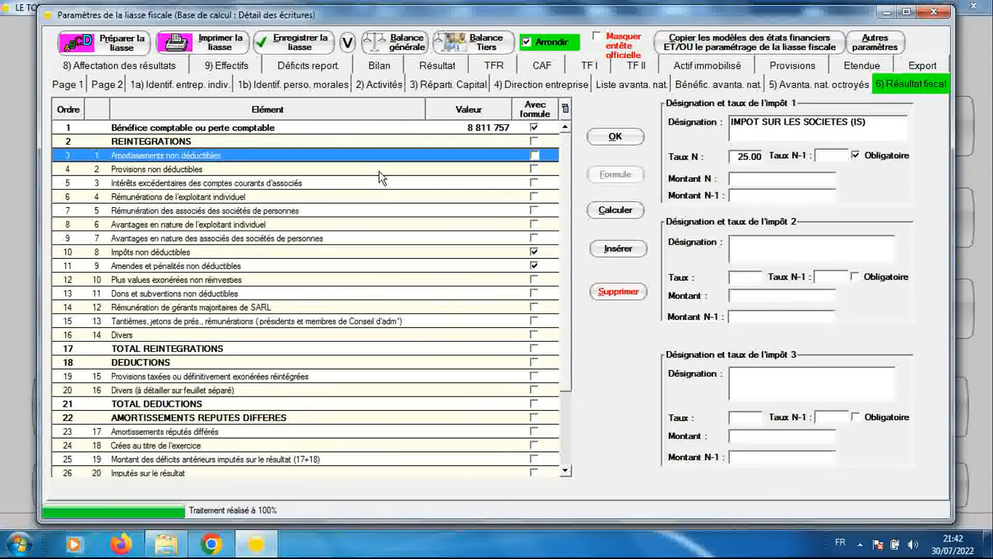
{"action": "left_click", "coordinate": [445, 154]}
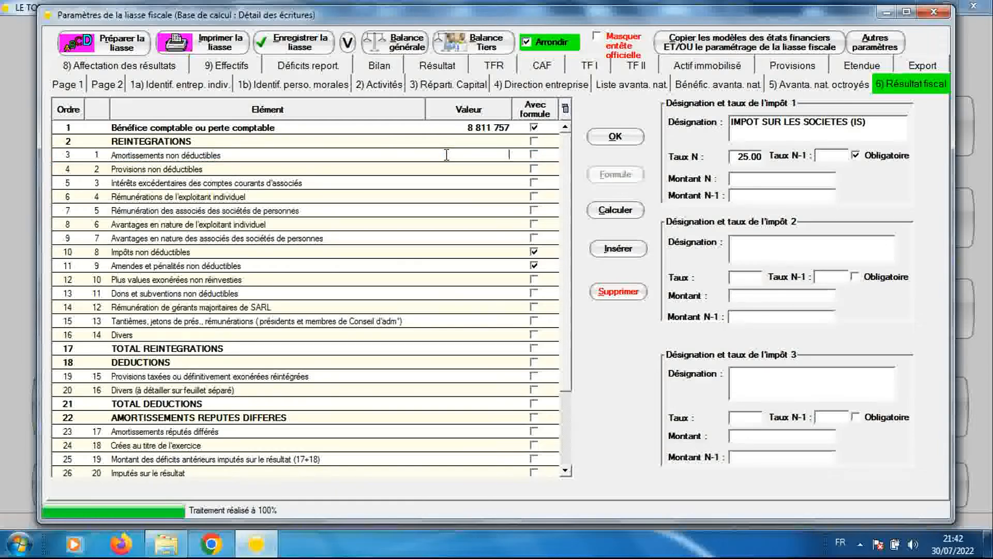
Enable the formula option for Amortissements non déductibles, view its formula definition, and disable the option again
{"action": "left_click", "coordinate": [535, 156]}
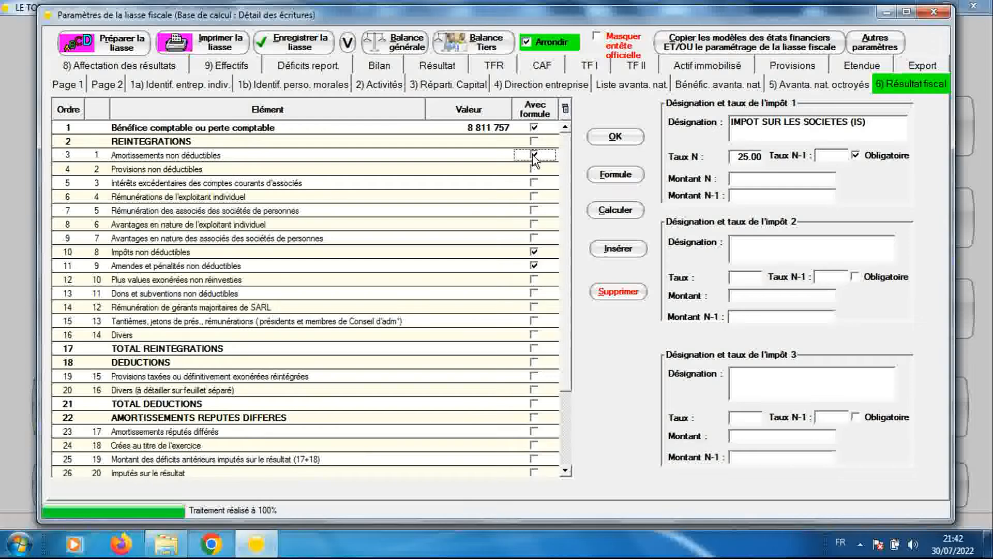
{"action": "left_click", "coordinate": [598, 176]}
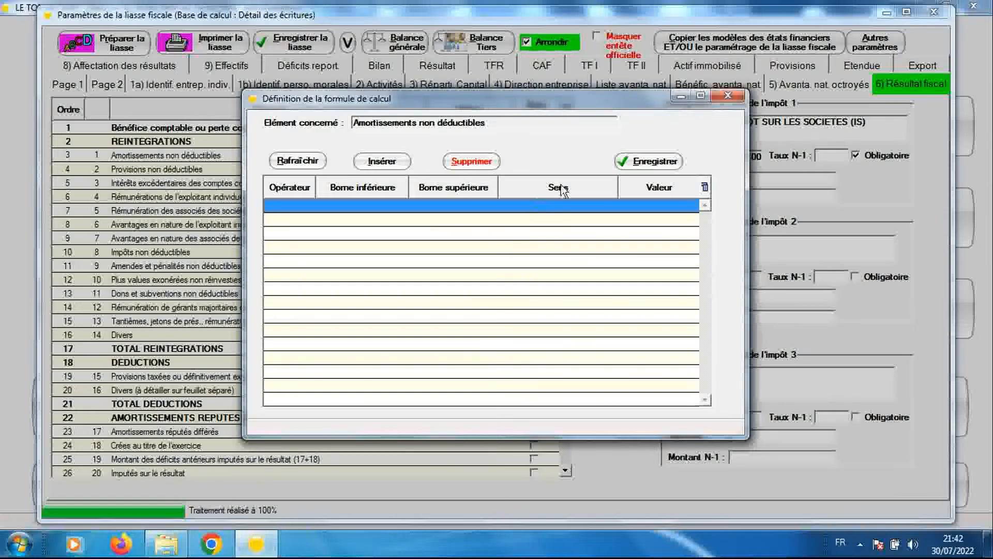
{"action": "left_click", "coordinate": [726, 97]}
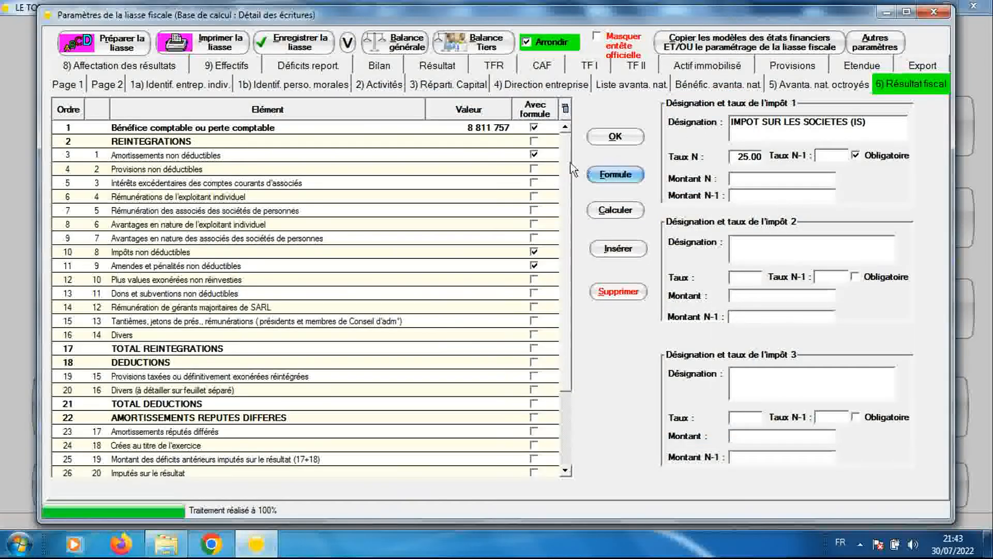
{"action": "left_click", "coordinate": [534, 155]}
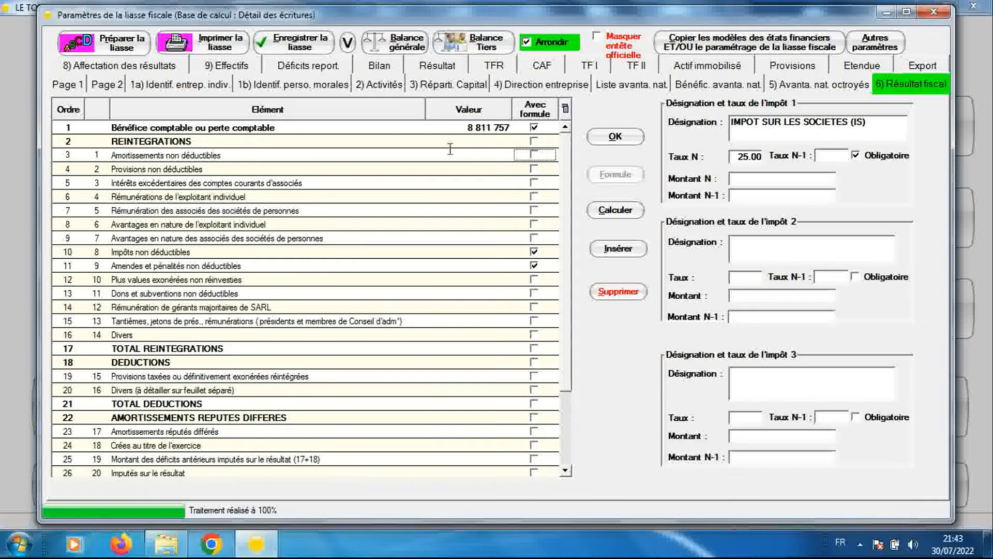
View the calculation formula of Bénéfice comptable ou perte comptable, check the available Sens options for its first line, and close the definition
{"action": "left_click", "coordinate": [389, 124]}
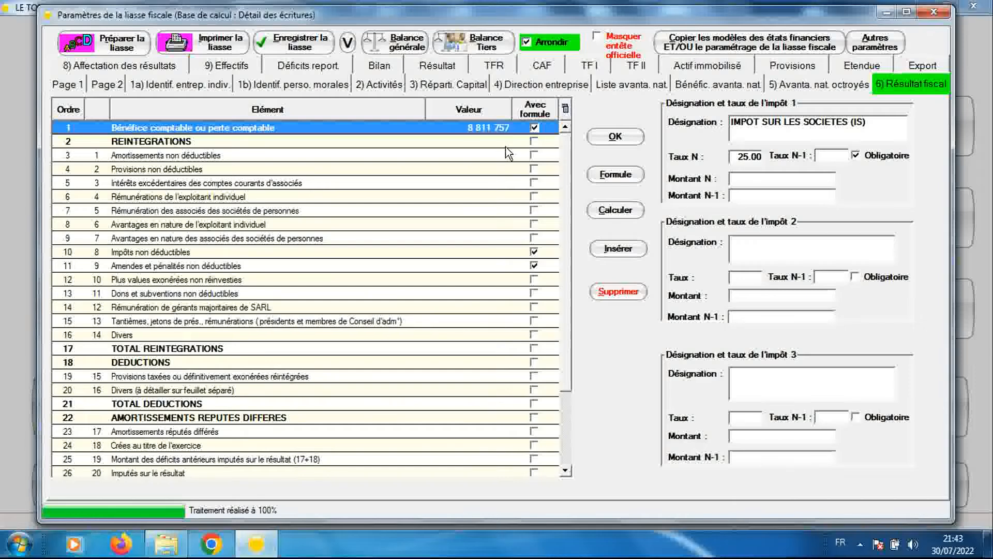
{"action": "left_click", "coordinate": [596, 177]}
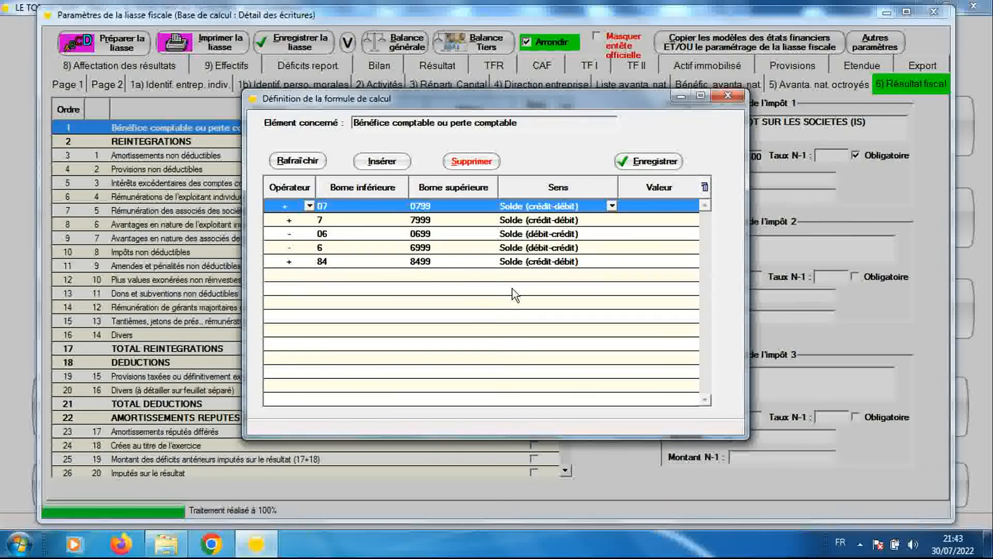
{"action": "left_click", "coordinate": [612, 206]}
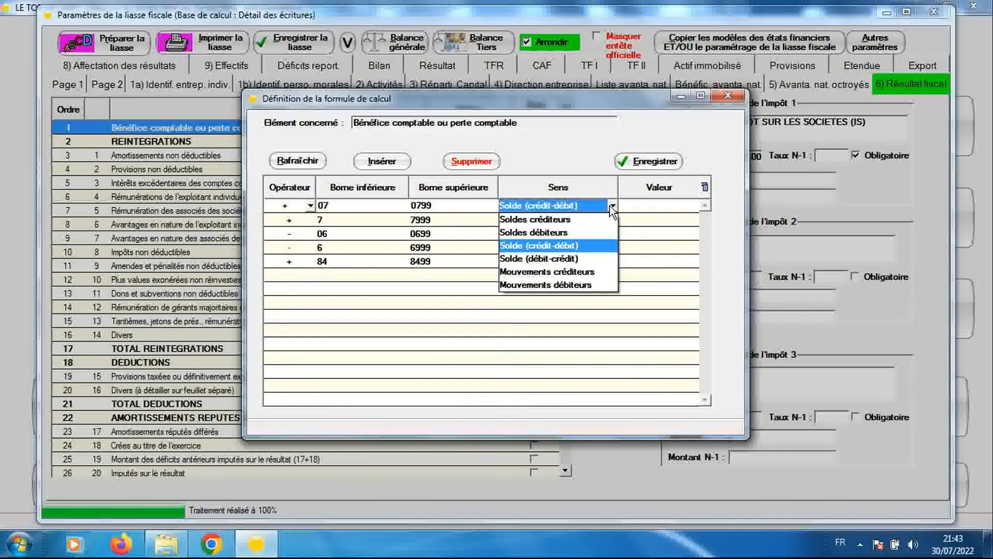
{"action": "left_click", "coordinate": [613, 207]}
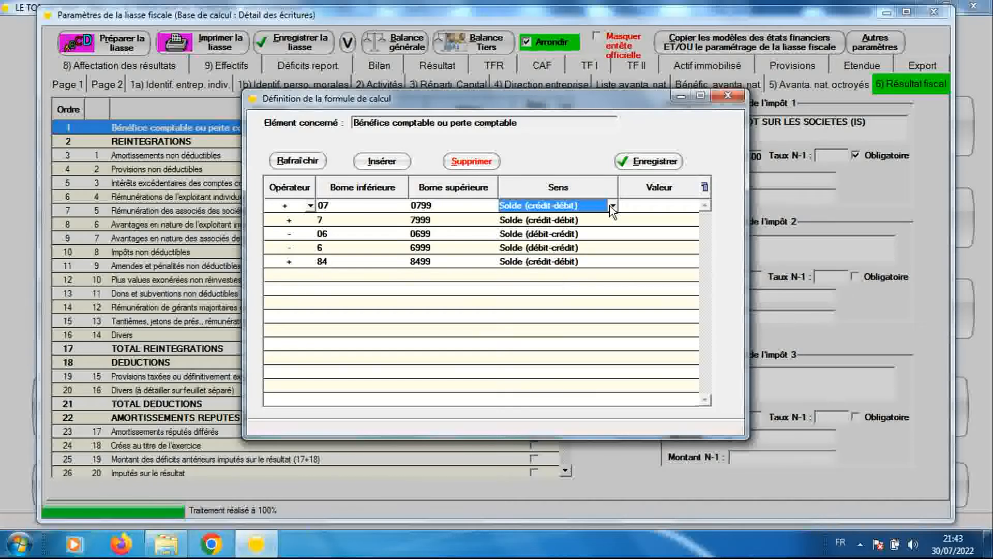
{"action": "left_click", "coordinate": [728, 97]}
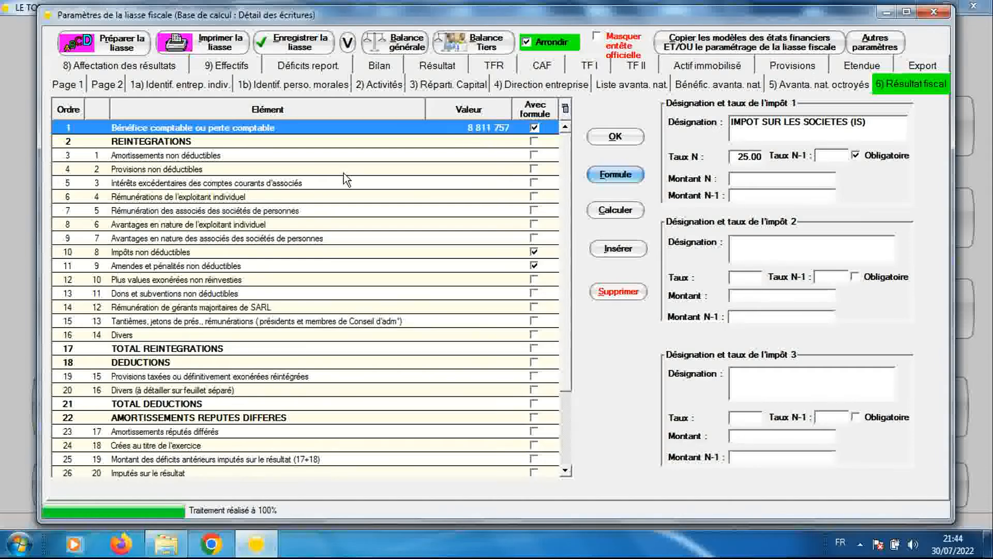
Examine the remaining tax result lines: reintegrations, deductions, amortissements réputés différés and those en période déficitaire
{"action": "left_click", "coordinate": [191, 184]}
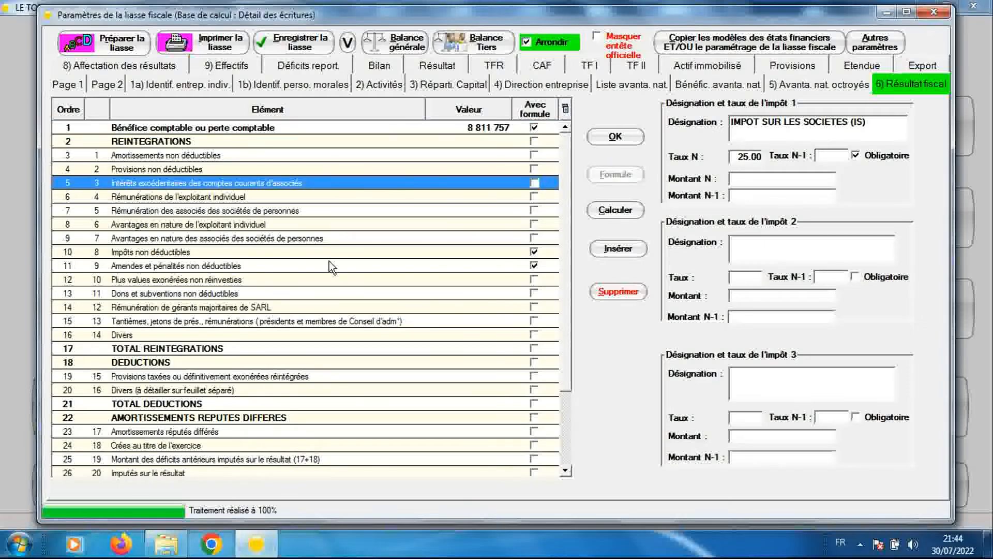
{"action": "left_click", "coordinate": [241, 349]}
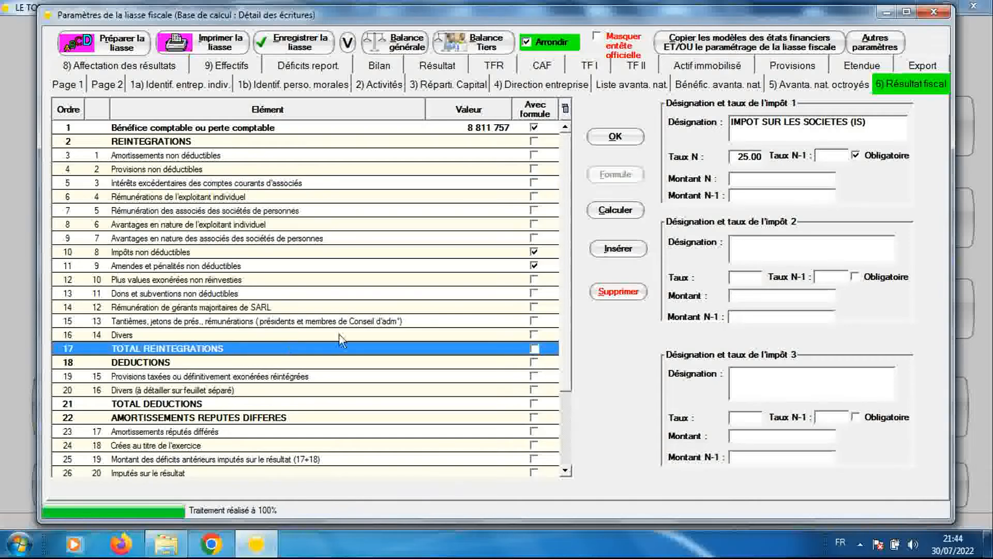
{"action": "left_click", "coordinate": [194, 365]}
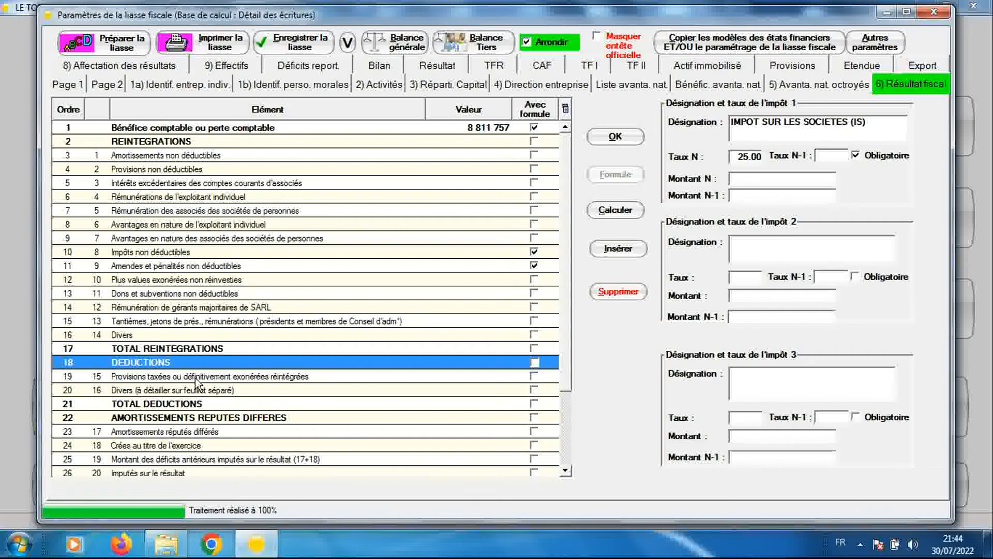
{"action": "left_click", "coordinate": [194, 378]}
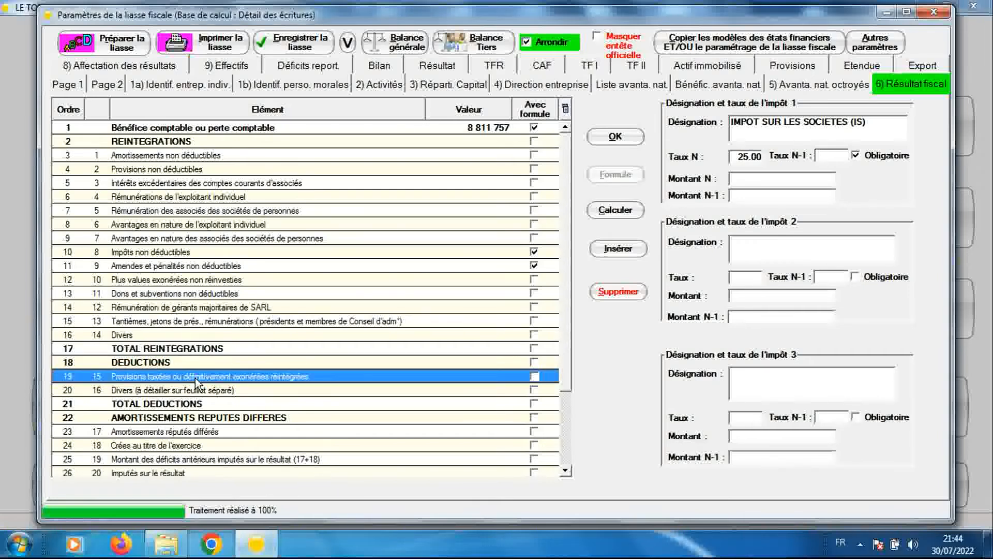
{"action": "left_click", "coordinate": [260, 404]}
{"action": "left_click", "coordinate": [260, 418]}
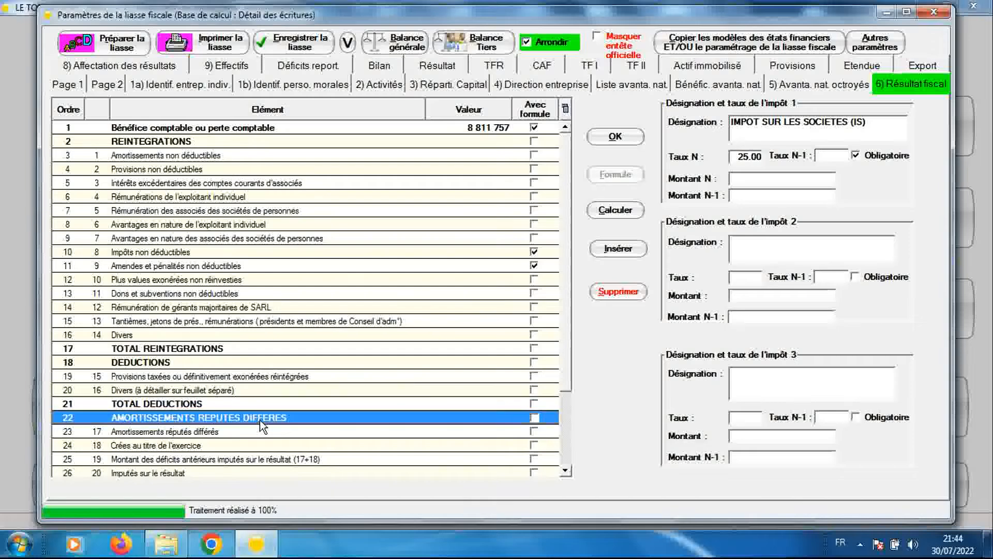
{"action": "left_click_drag", "start_coordinate": [564, 365], "coordinate": [566, 433]}
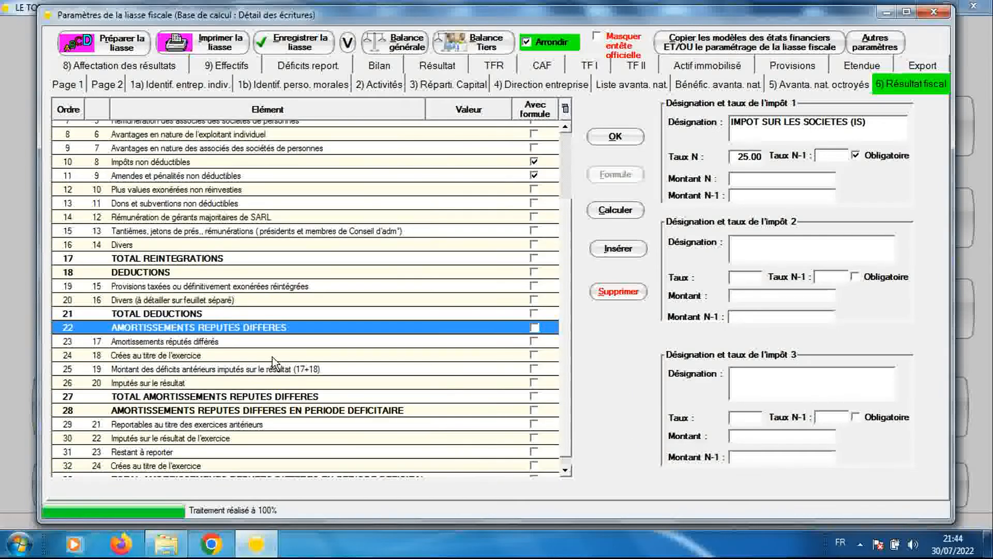
{"action": "left_click", "coordinate": [238, 409]}
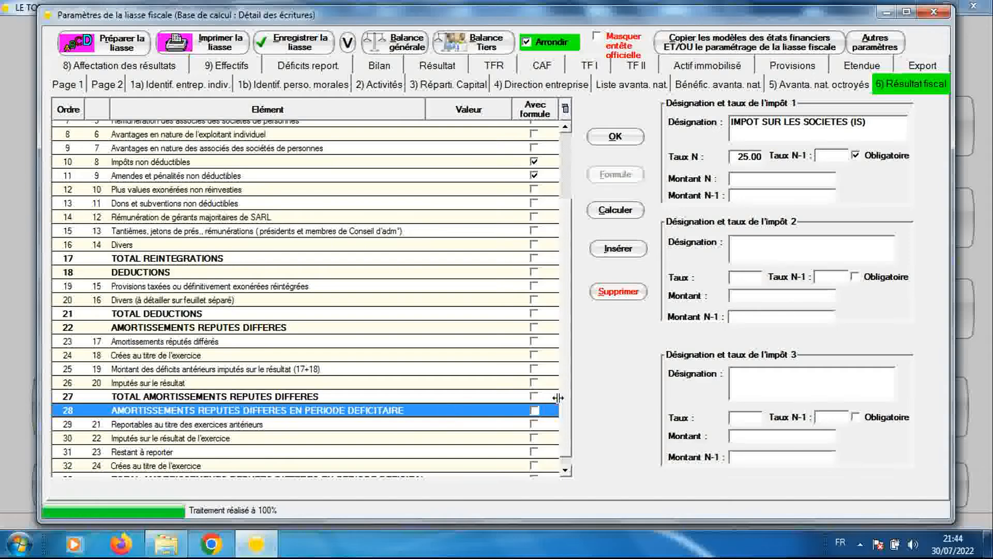
{"action": "scroll", "coordinate": [566, 405], "scroll_direction": "down", "scroll_amount": 1}
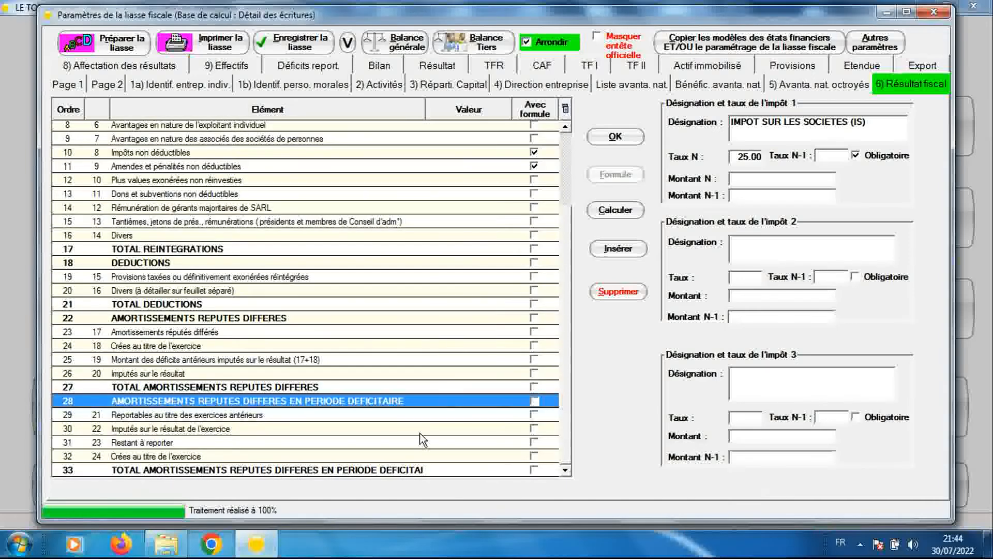
{"action": "left_click_drag", "start_coordinate": [564, 333], "coordinate": [573, 238]}
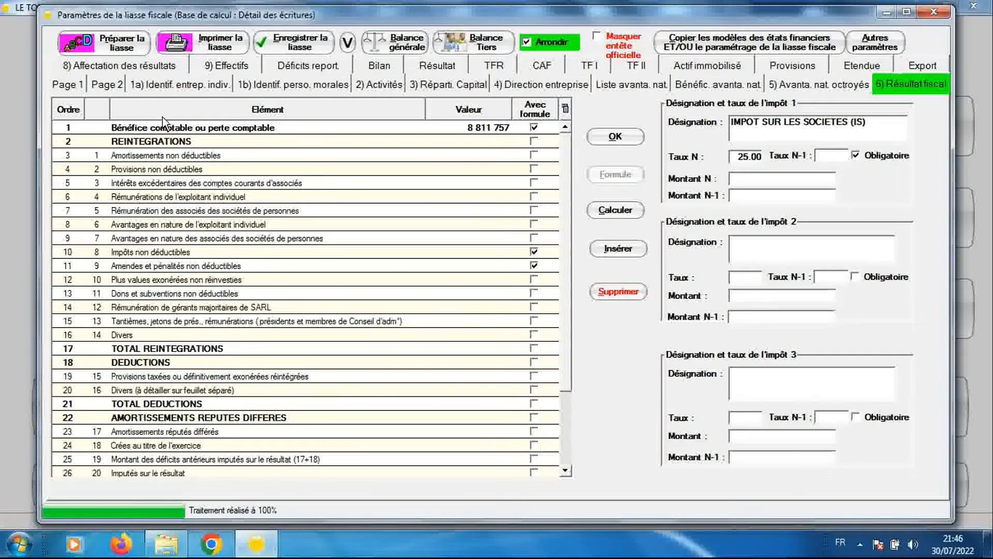
Review the profit appropriation elements (Affectation des résultats) and the workforce table (Effectifs) by staff category, including Masse salariale
{"action": "left_click", "coordinate": [152, 68]}
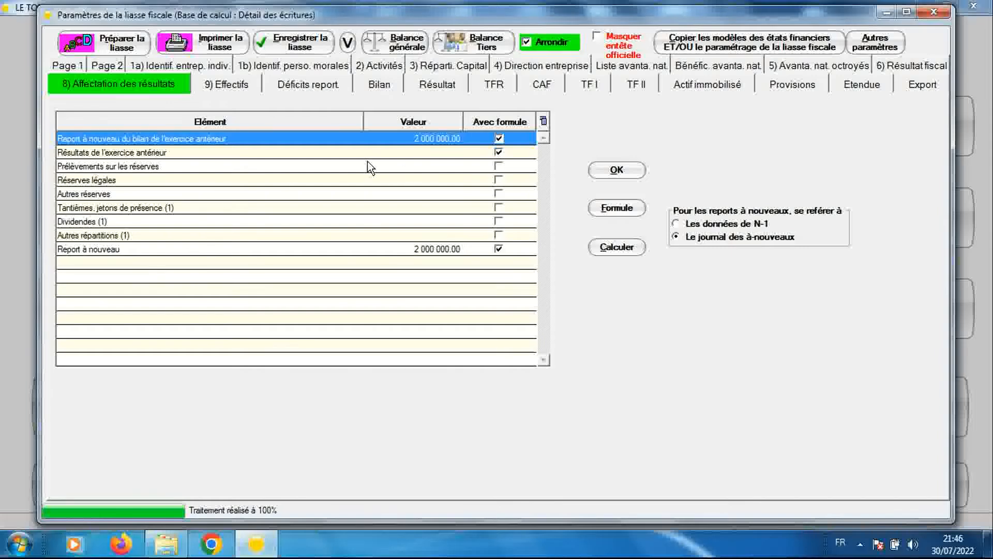
{"action": "left_click", "coordinate": [238, 86]}
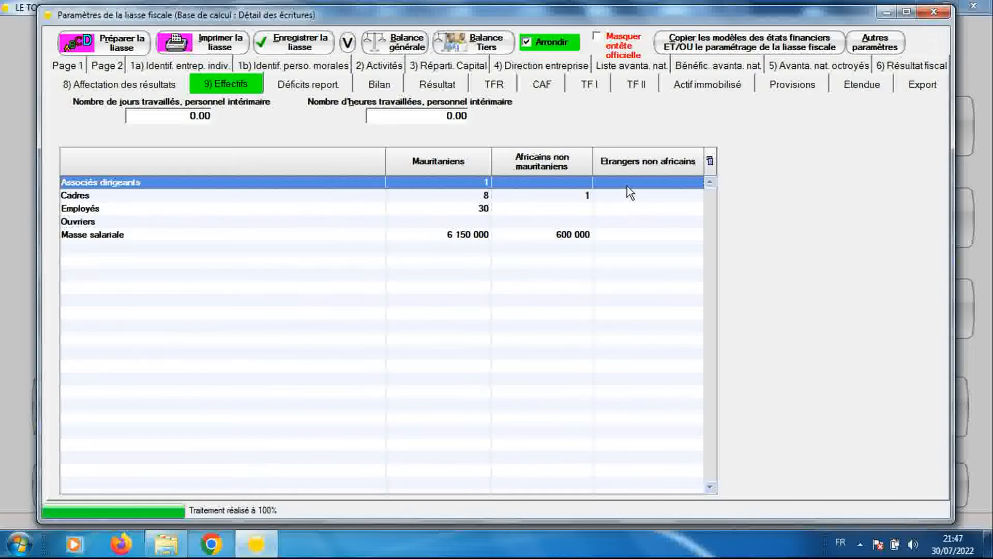
{"action": "left_click", "coordinate": [225, 199]}
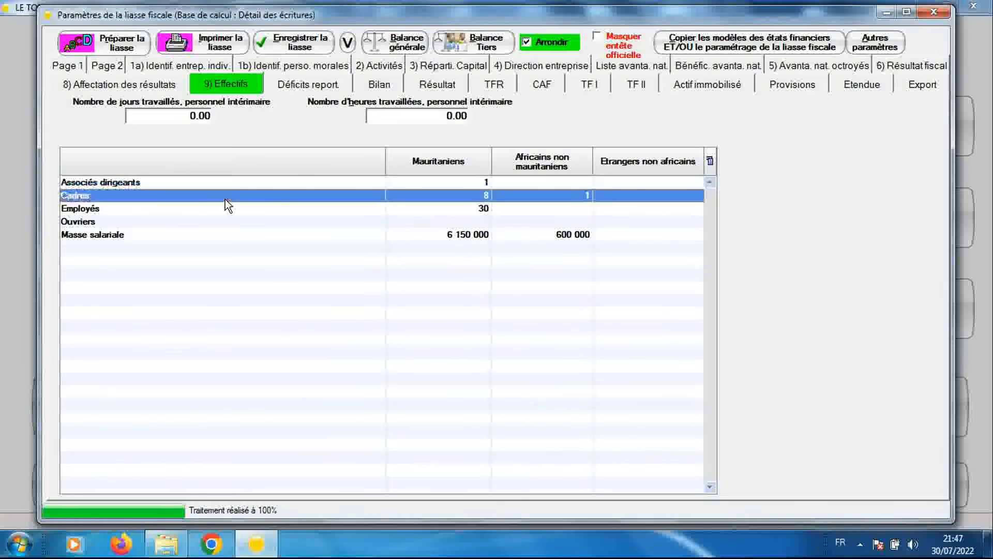
{"action": "left_click", "coordinate": [179, 211]}
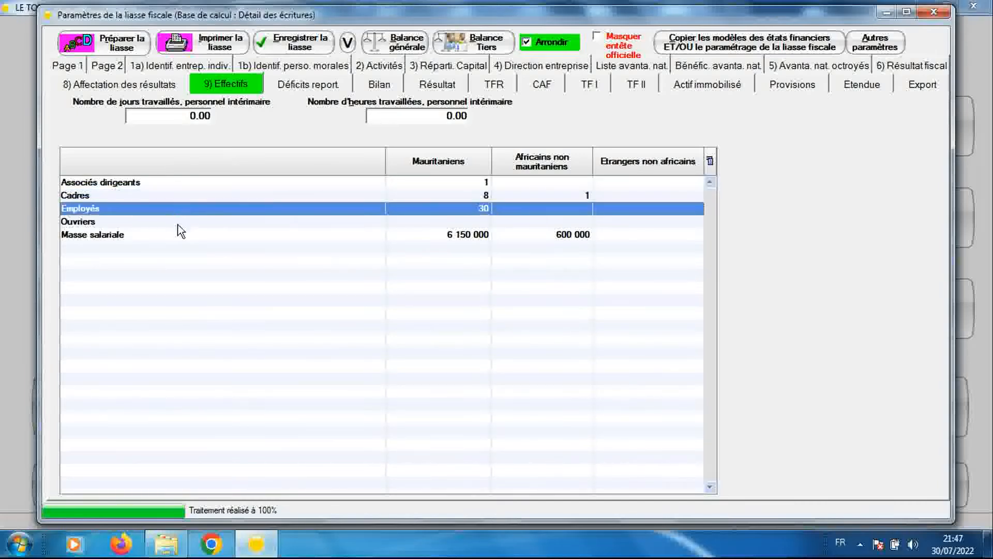
{"action": "left_click", "coordinate": [178, 224]}
{"action": "left_click", "coordinate": [173, 236]}
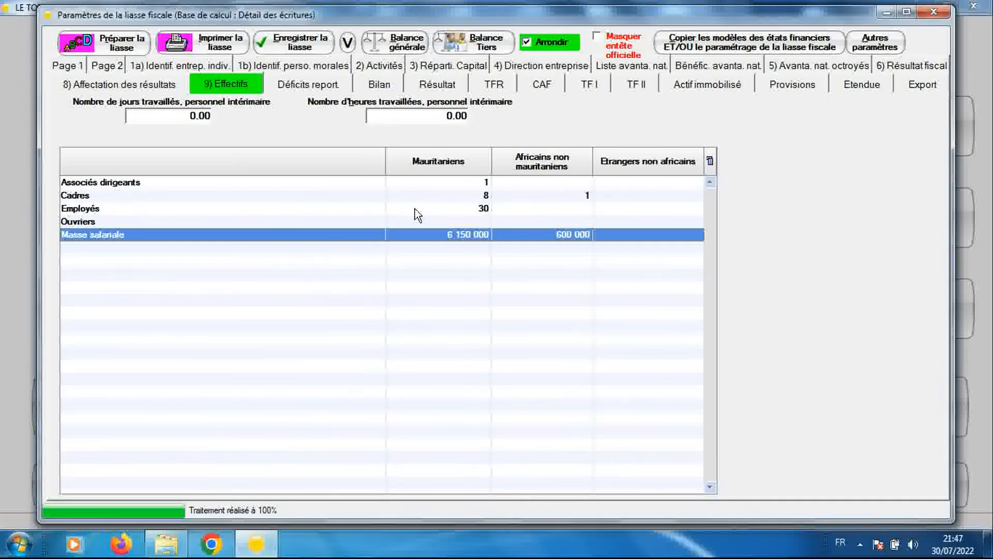
Review the settings for carried-forward deficits, the balance sheet, the income statement with its asset disposal elements, TFR and CAF
{"action": "left_click", "coordinate": [320, 88]}
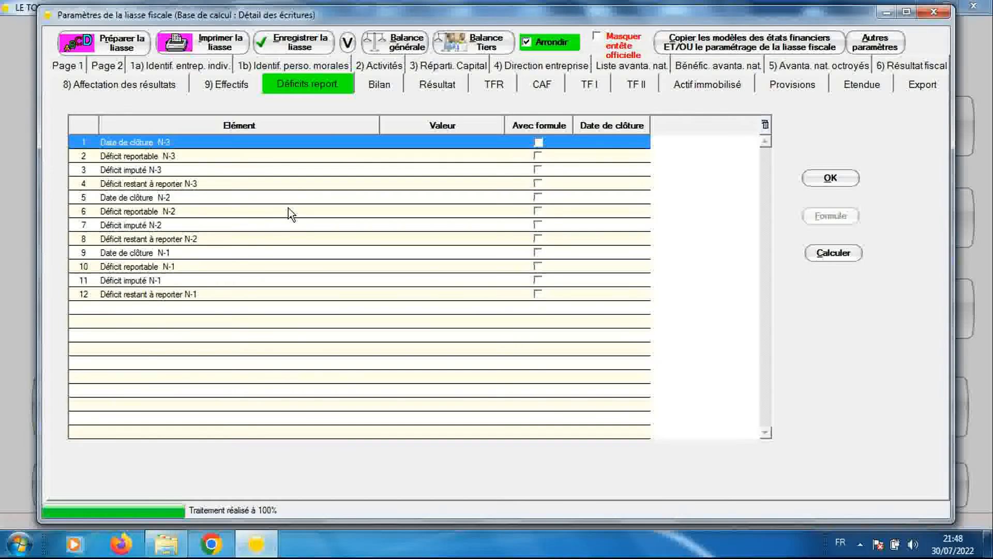
{"action": "left_click", "coordinate": [377, 91]}
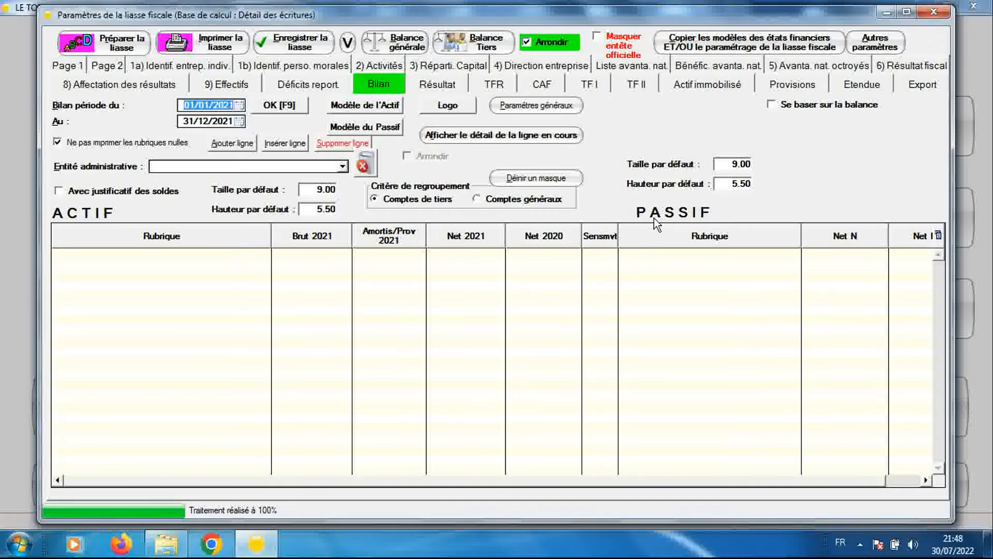
{"action": "left_click", "coordinate": [441, 84]}
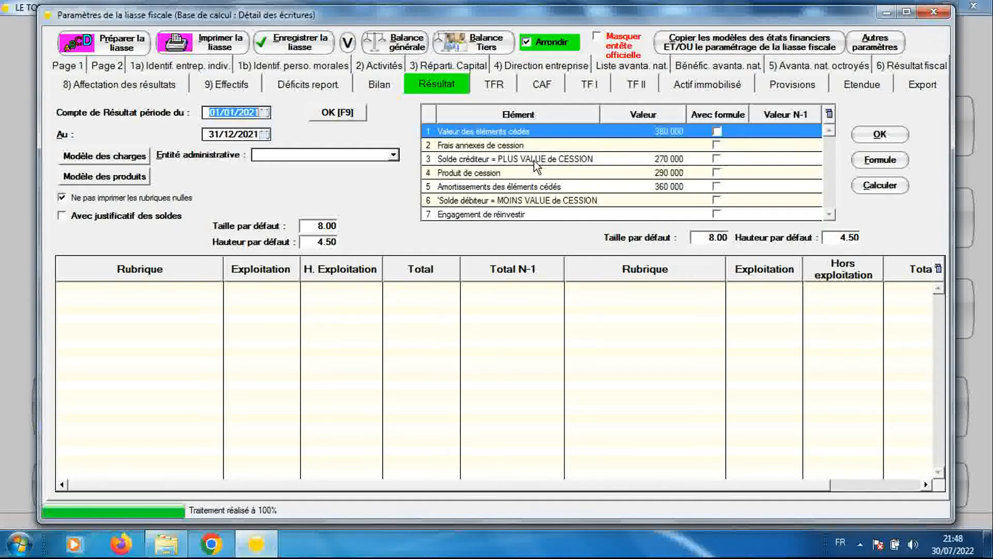
{"action": "left_click", "coordinate": [507, 174]}
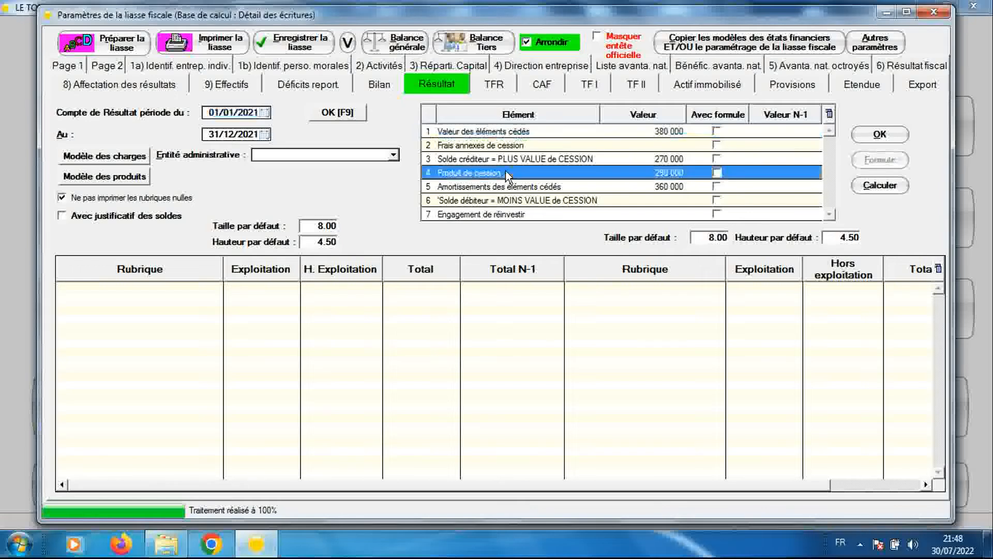
{"action": "left_click", "coordinate": [505, 186]}
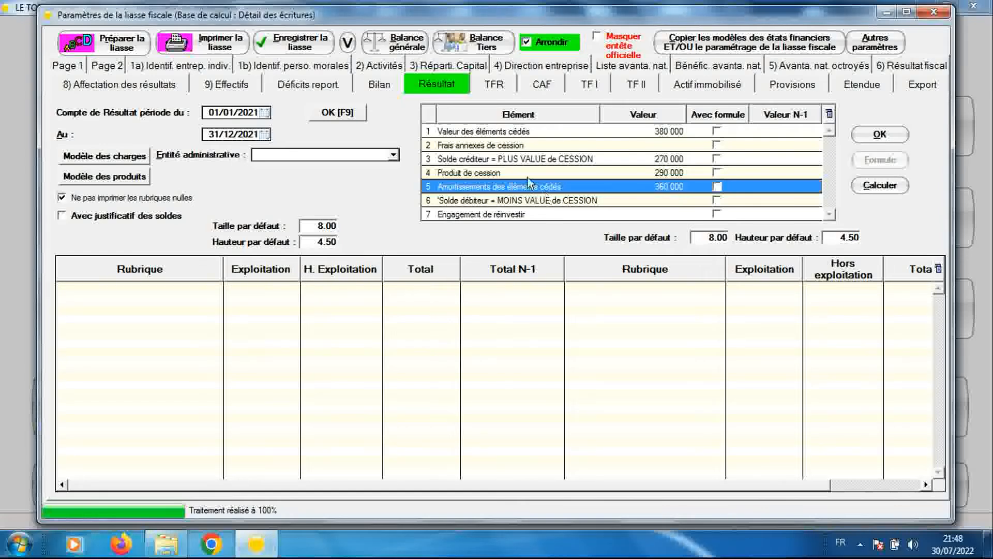
{"action": "left_click", "coordinate": [501, 91]}
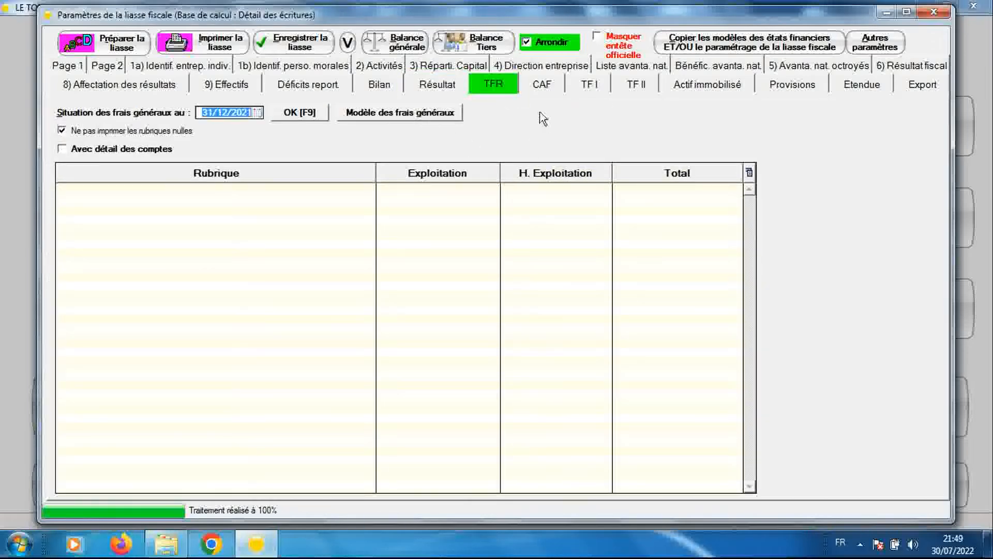
{"action": "left_click", "coordinate": [541, 85]}
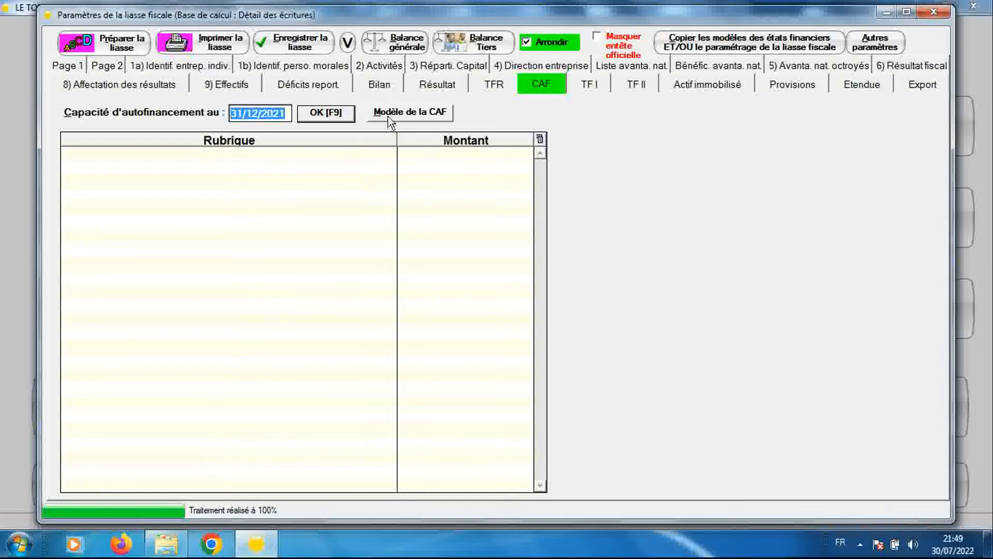
Return to the balance sheet settings and view the account models for Actif and Passif, closing each without changes
{"action": "left_click", "coordinate": [383, 89]}
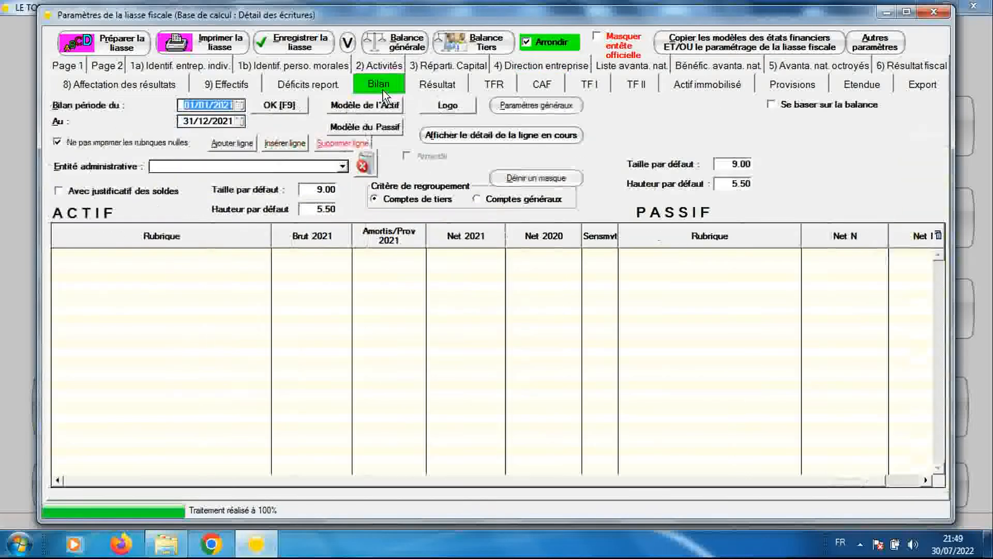
{"action": "left_click", "coordinate": [362, 108]}
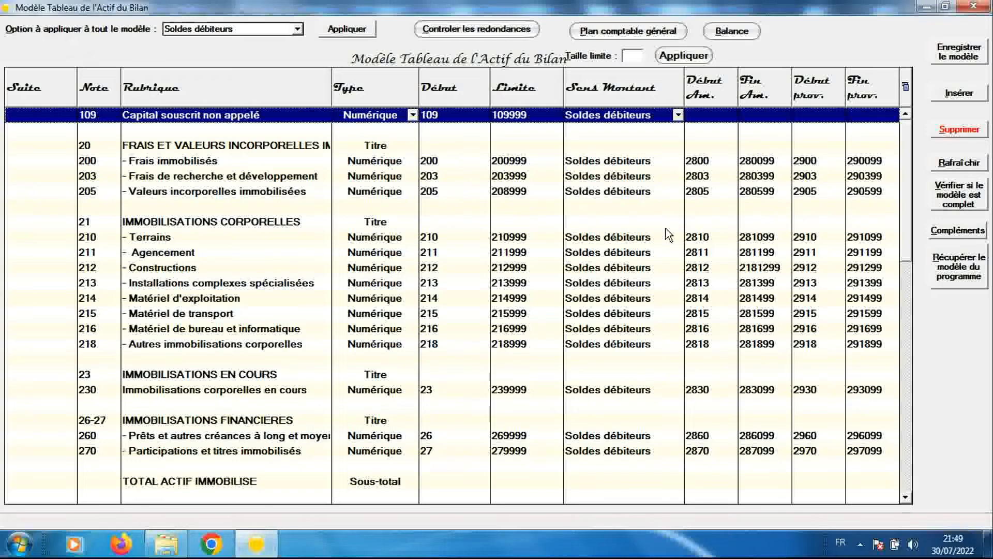
{"action": "left_click_drag", "start_coordinate": [905, 252], "coordinate": [891, 201]}
{"action": "left_click", "coordinate": [970, 15]}
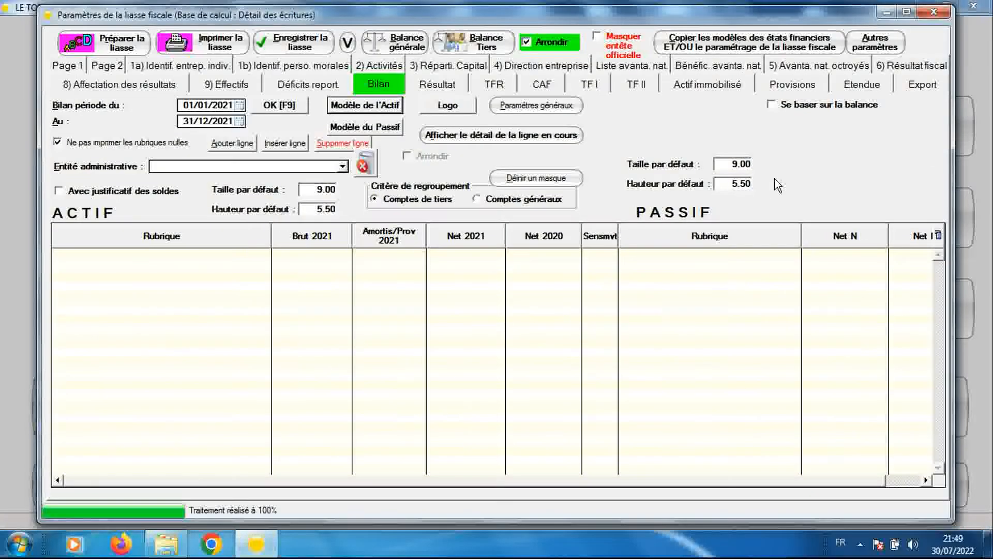
{"action": "left_click", "coordinate": [396, 133]}
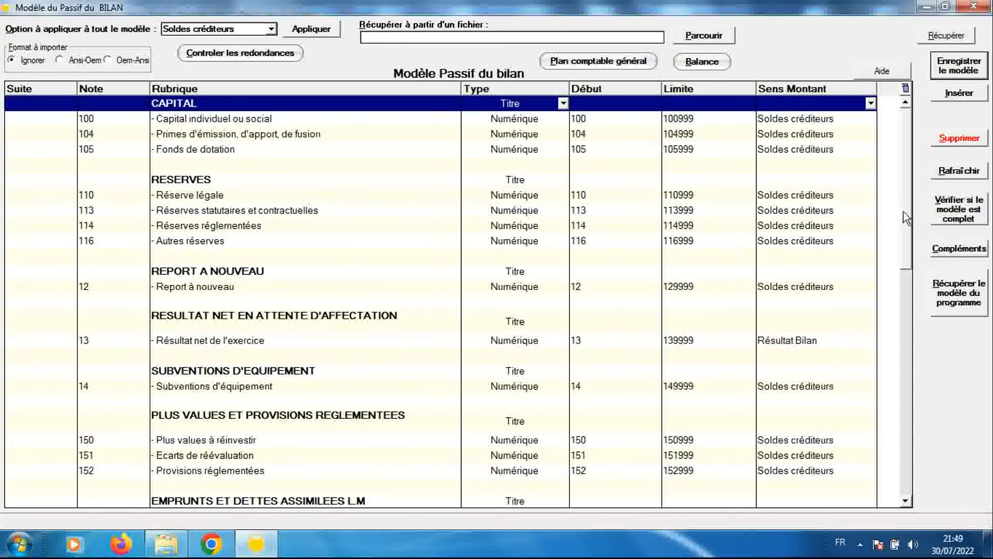
{"action": "left_click_drag", "start_coordinate": [905, 212], "coordinate": [903, 290]}
{"action": "left_click", "coordinate": [972, 8]}
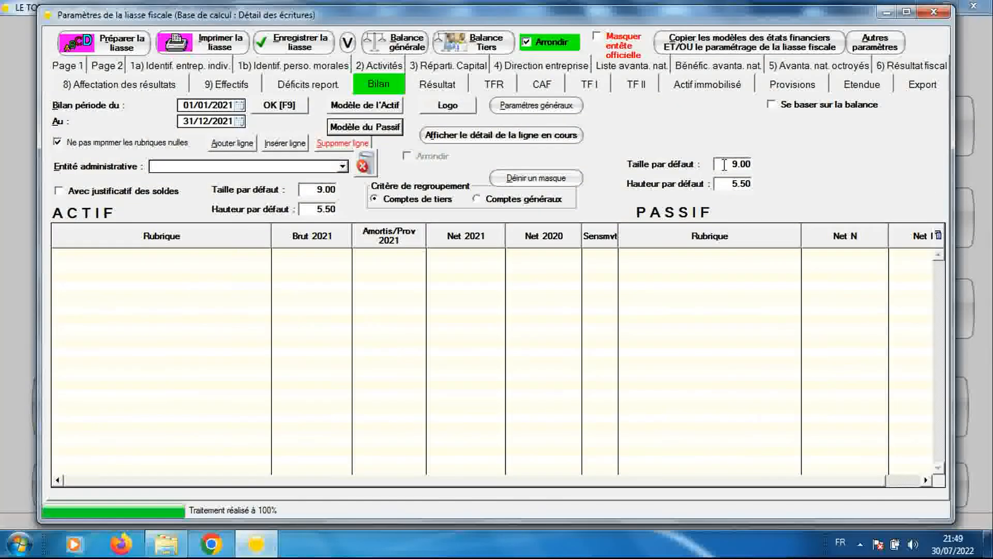
Return to the income statement settings and view the account models for charges and produits
{"action": "left_click", "coordinate": [454, 86]}
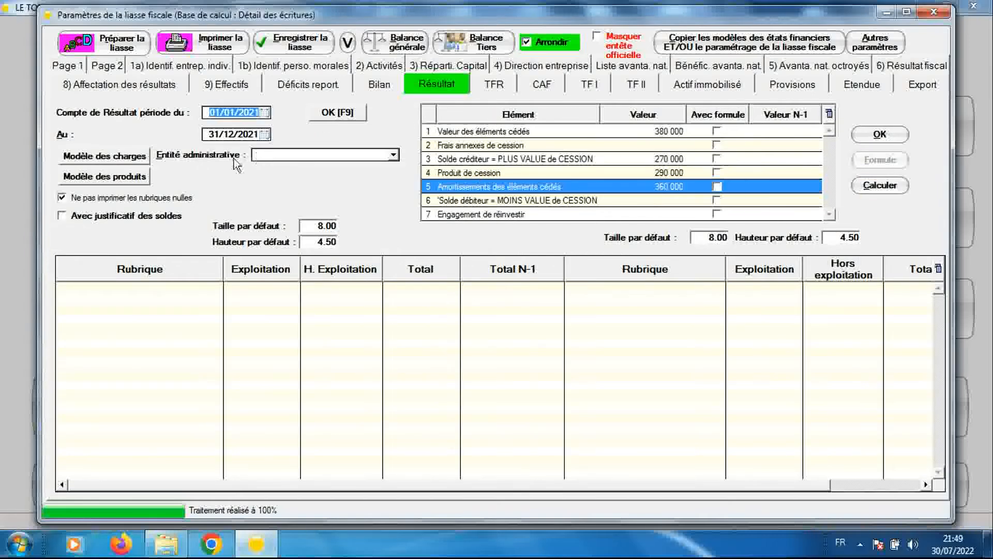
{"action": "left_click", "coordinate": [126, 158]}
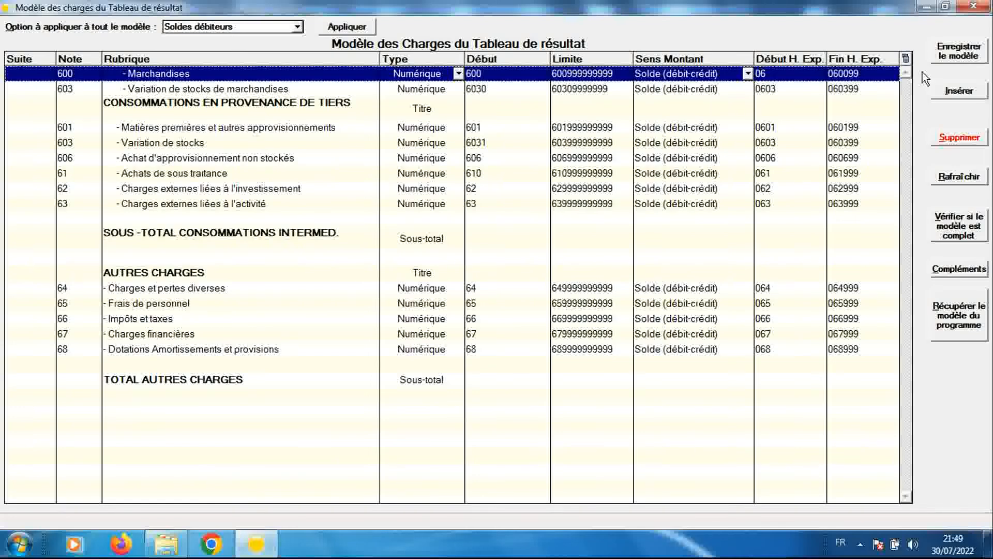
{"action": "left_click", "coordinate": [972, 7]}
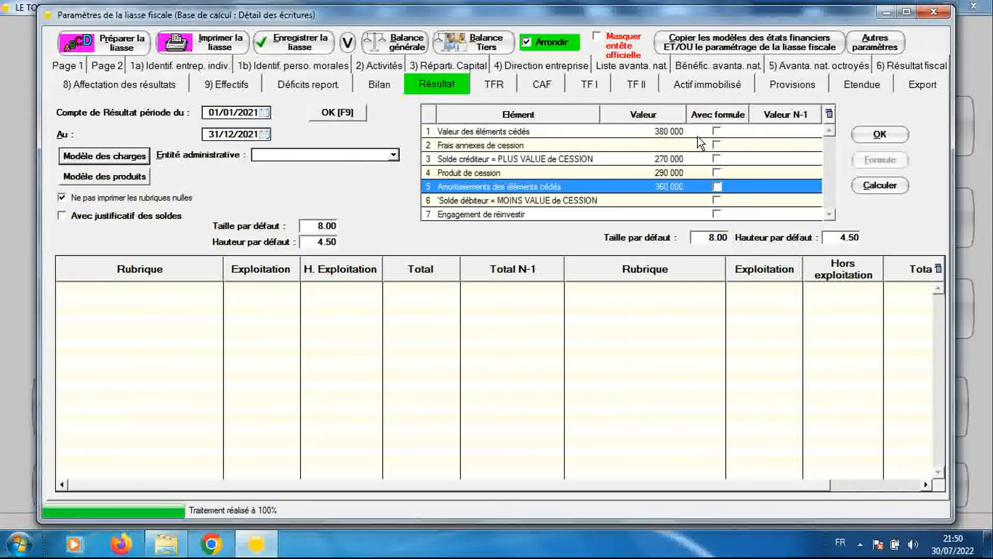
{"action": "left_click", "coordinate": [134, 177]}
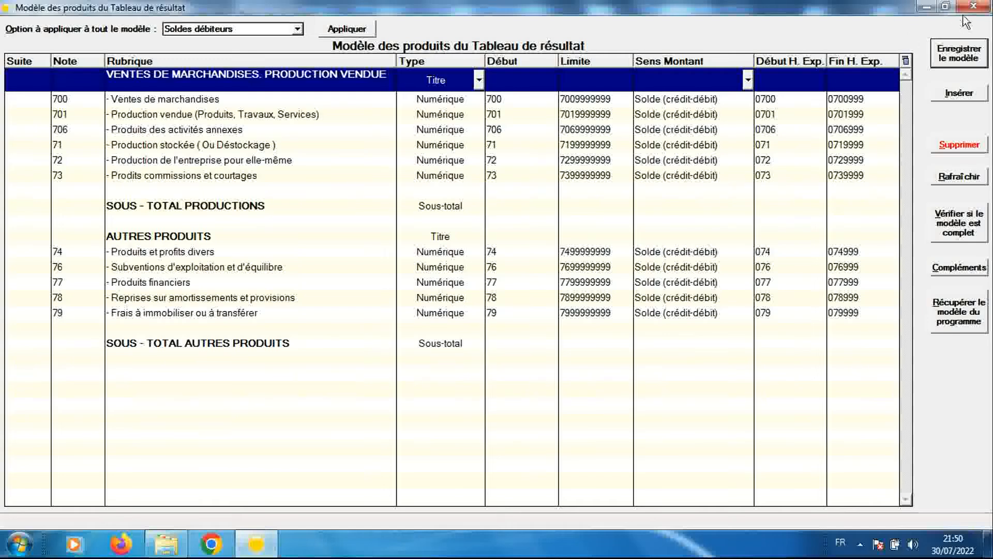
Close the income model and view the general expenses model (Modèle des frais généraux) of the TFR, closing it without changes
{"action": "left_click", "coordinate": [972, 6]}
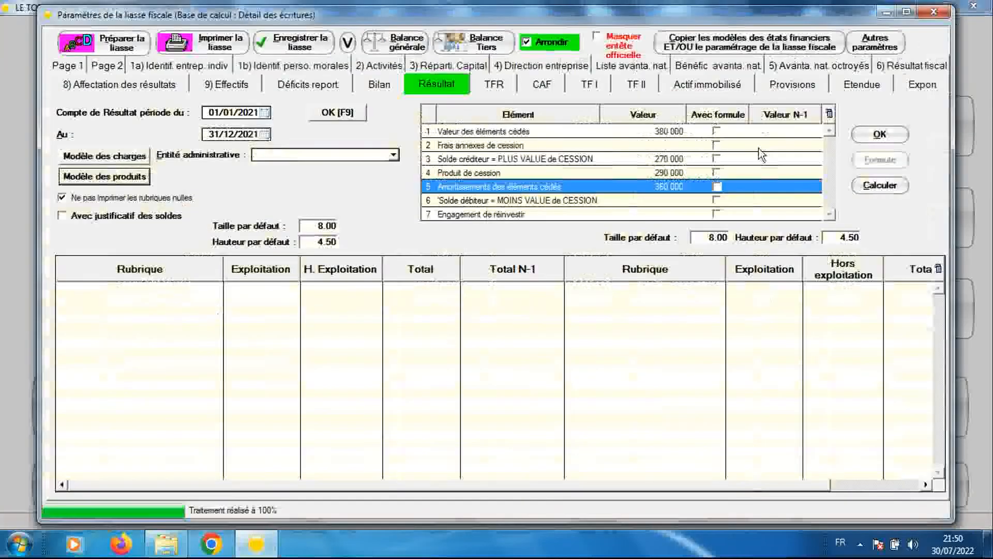
{"action": "left_click", "coordinate": [497, 84]}
{"action": "left_click", "coordinate": [438, 113]}
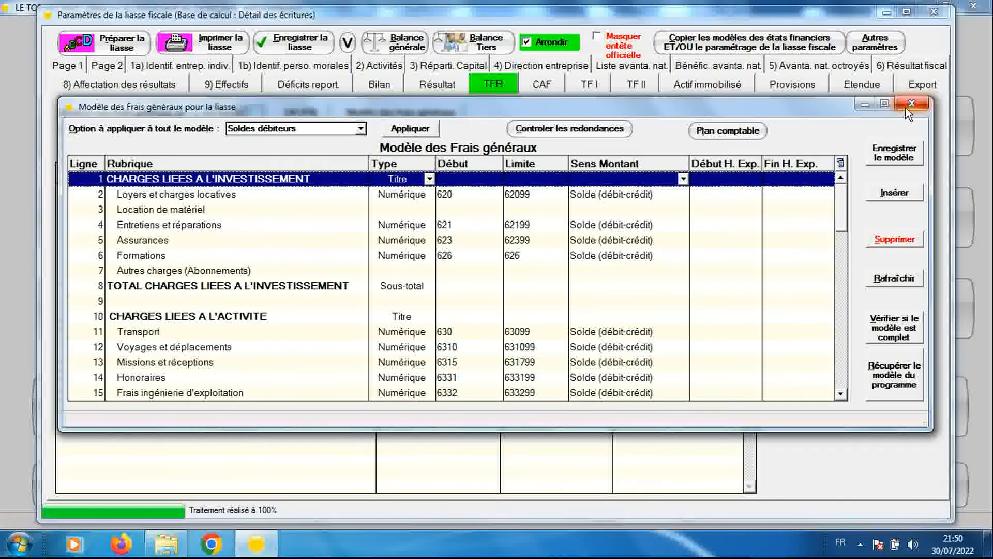
{"action": "left_click", "coordinate": [911, 104]}
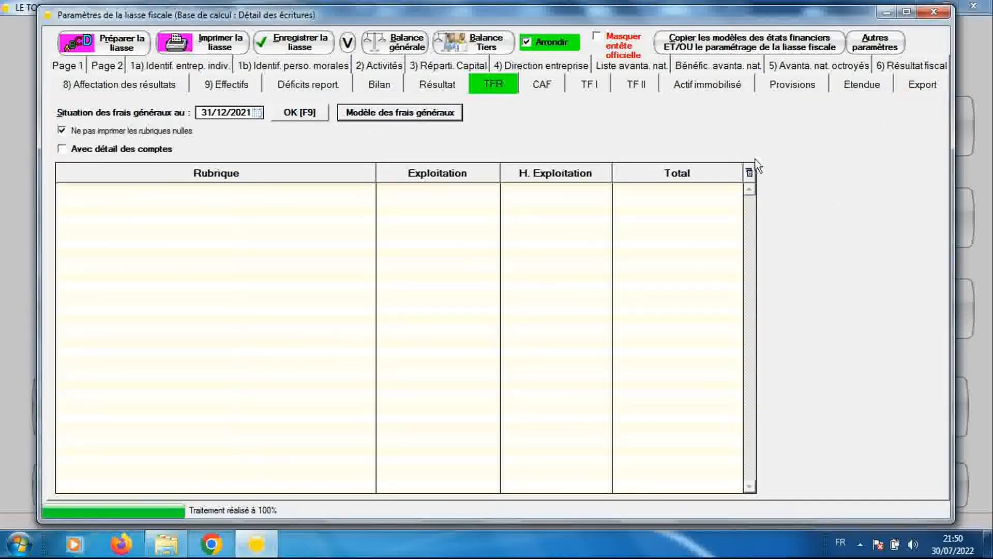
View the self-financing capacity model (Modèle de la CAF) at full size and close it without changes
{"action": "left_click", "coordinate": [549, 86]}
{"action": "left_click", "coordinate": [442, 113]}
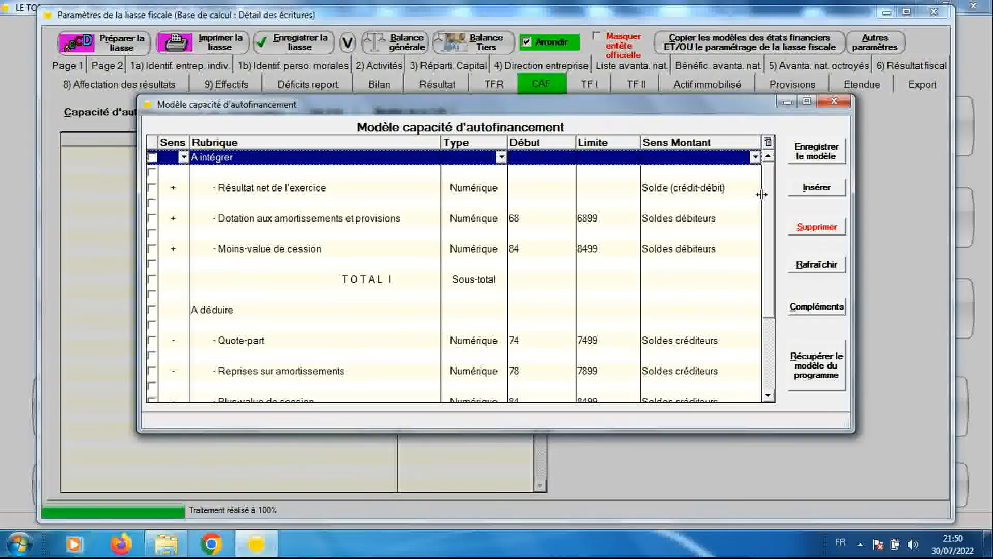
{"action": "left_click", "coordinate": [807, 102]}
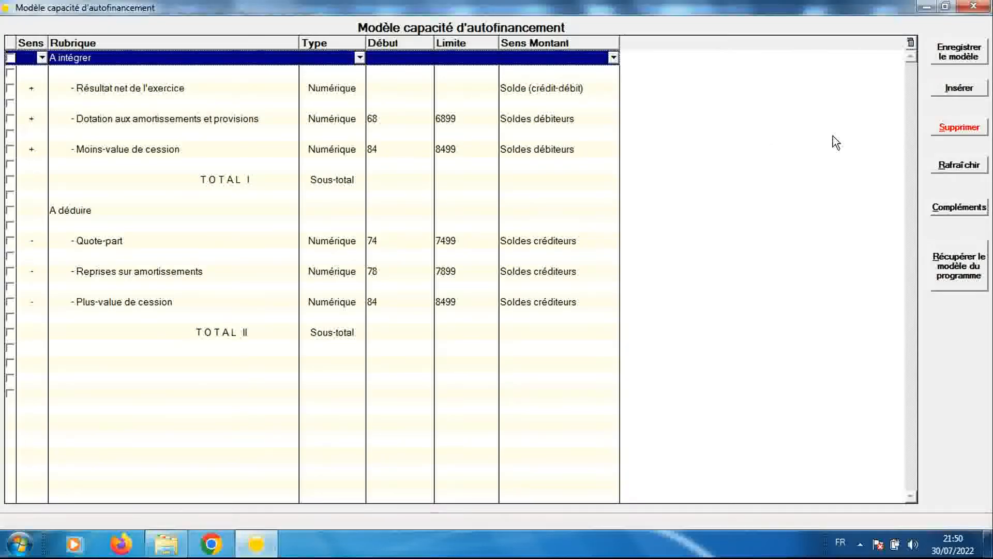
{"action": "left_click", "coordinate": [966, 8]}
View the models of financing tables I and II without changing them, and look over the fixed assets (Actif immobilisé) settings
{"action": "left_click", "coordinate": [588, 86]}
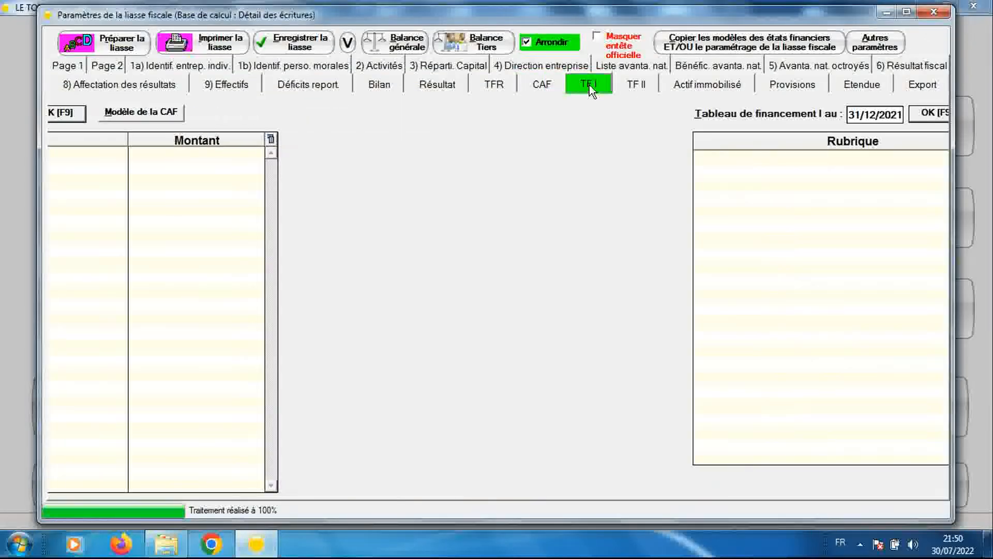
{"action": "left_click", "coordinate": [389, 113]}
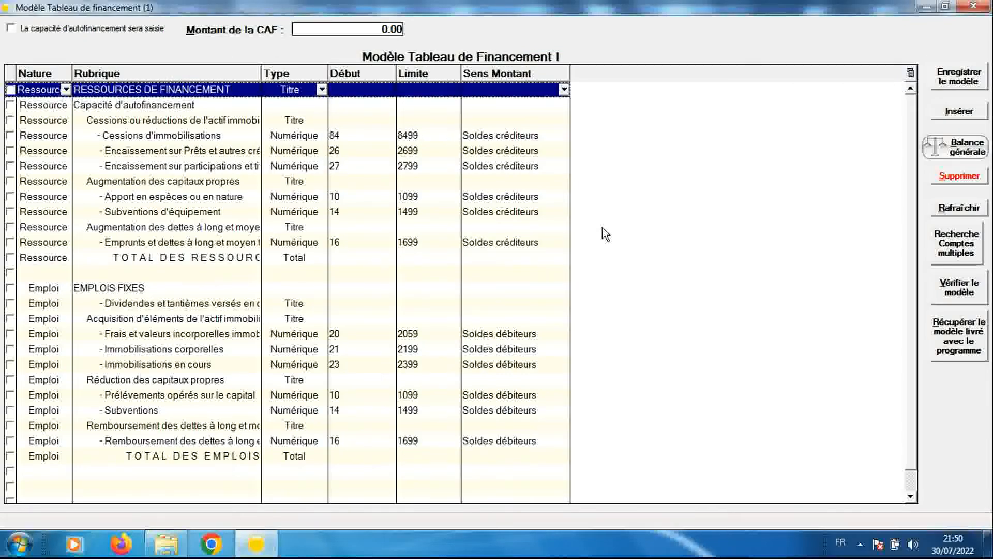
{"action": "left_click", "coordinate": [973, 7]}
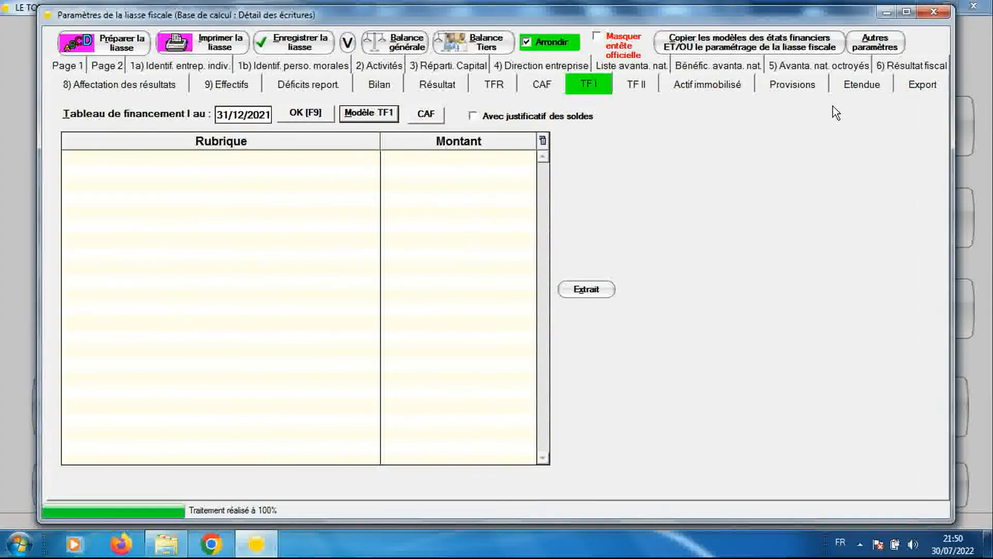
{"action": "left_click", "coordinate": [637, 85]}
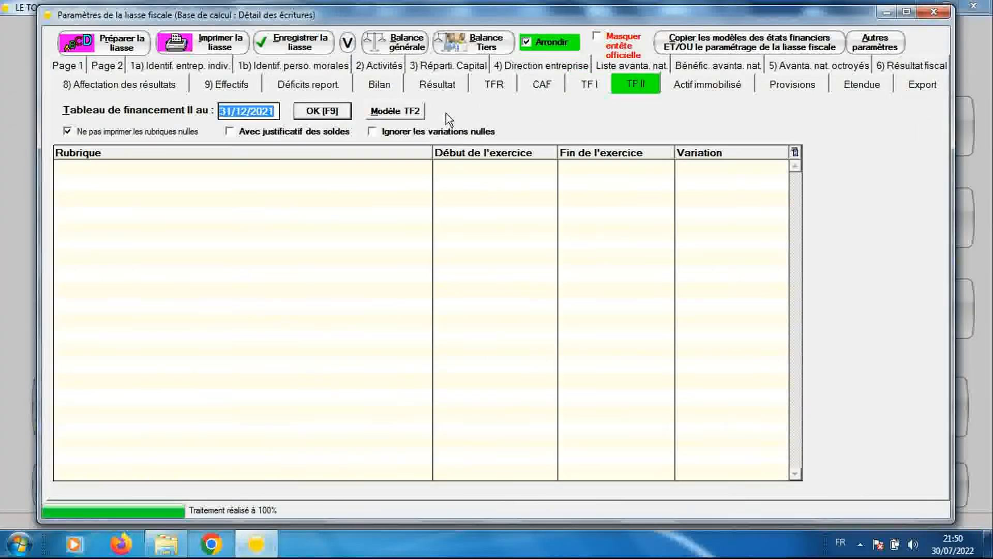
{"action": "left_click", "coordinate": [395, 112]}
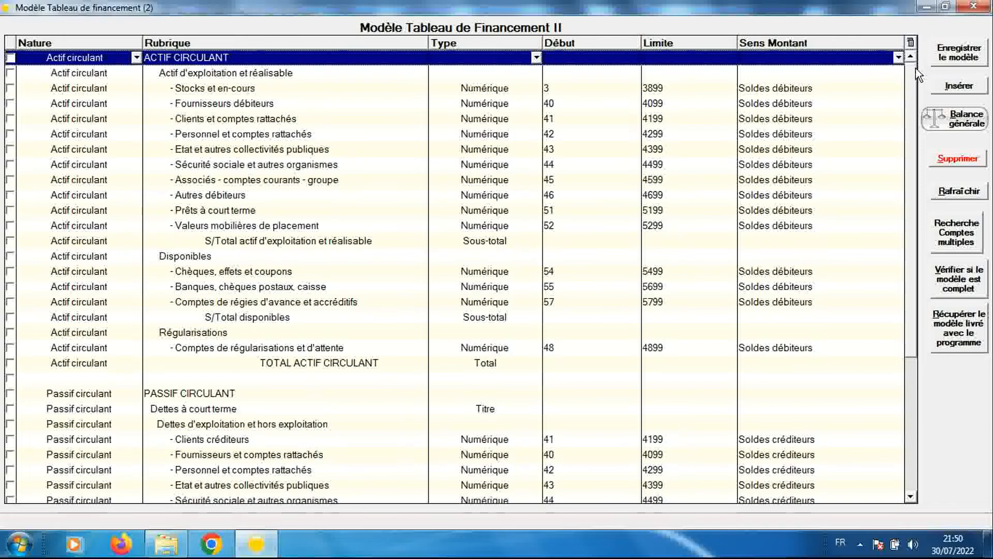
{"action": "left_click", "coordinate": [974, 6]}
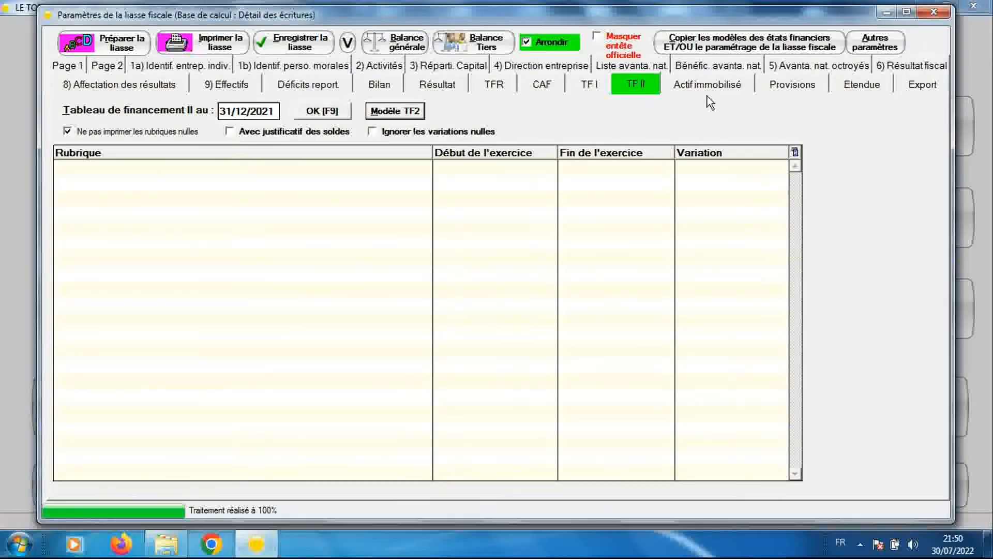
{"action": "left_click", "coordinate": [704, 82]}
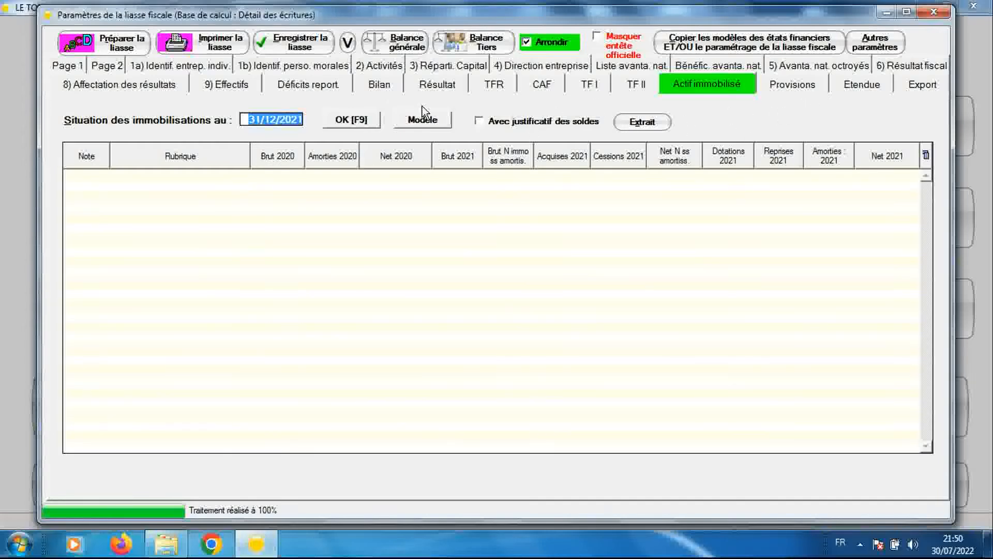
Return to the balance sheet settings and prepare the tax return for printing
{"action": "left_click", "coordinate": [388, 87]}
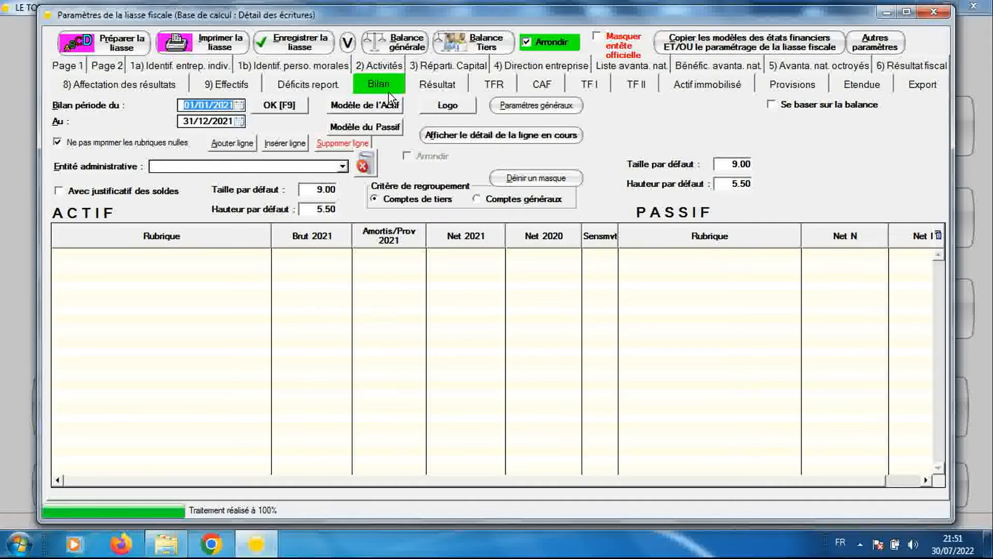
{"action": "left_click", "coordinate": [124, 48]}
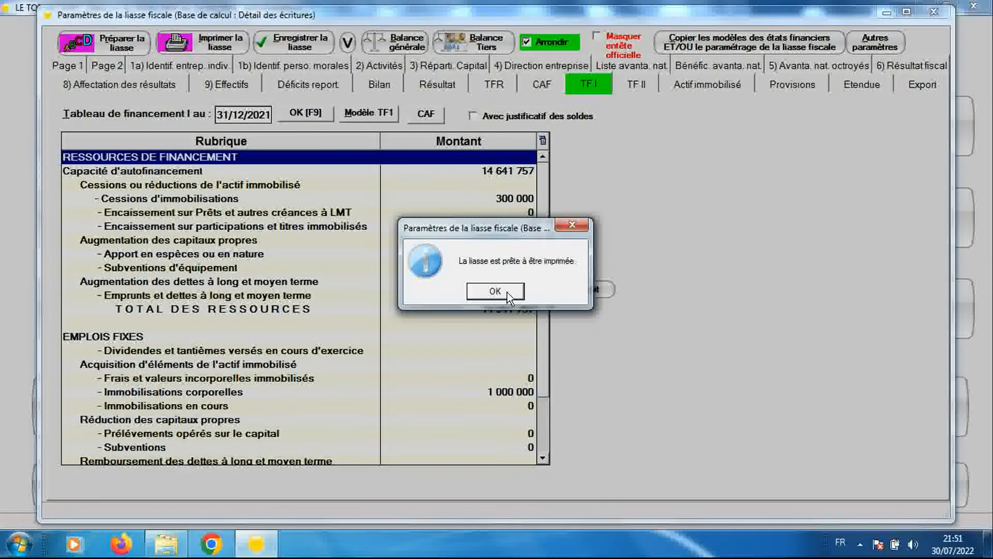
{"action": "left_click", "coordinate": [508, 298]}
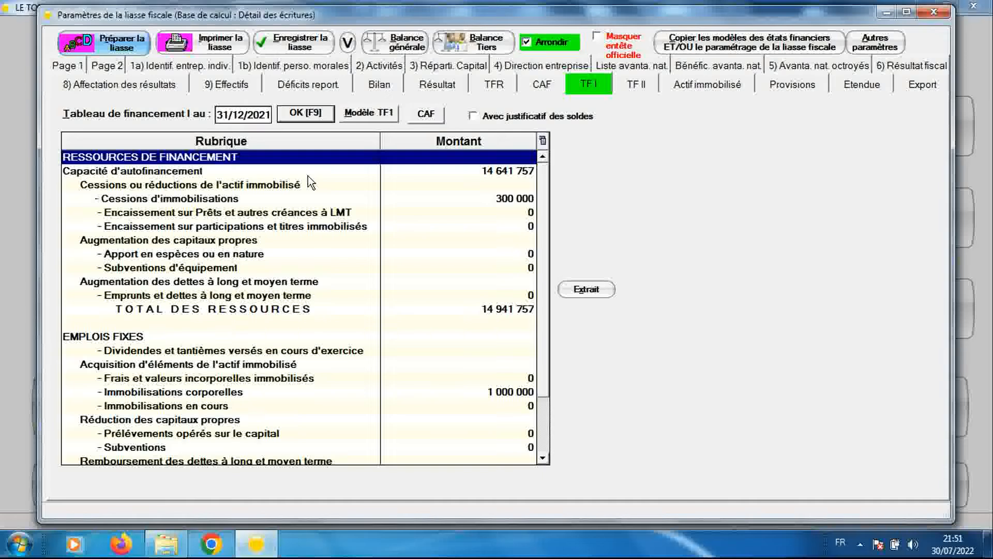
Review the computed balance sheet, income statement, TFR, CAF, financing tables I and II, and fixed assets table
{"action": "left_click", "coordinate": [380, 84]}
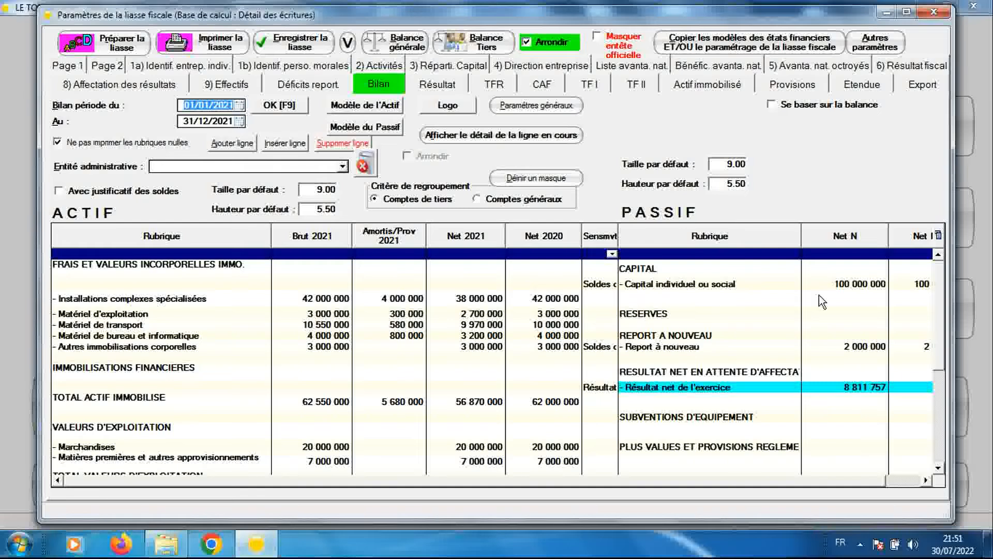
{"action": "left_click", "coordinate": [440, 85]}
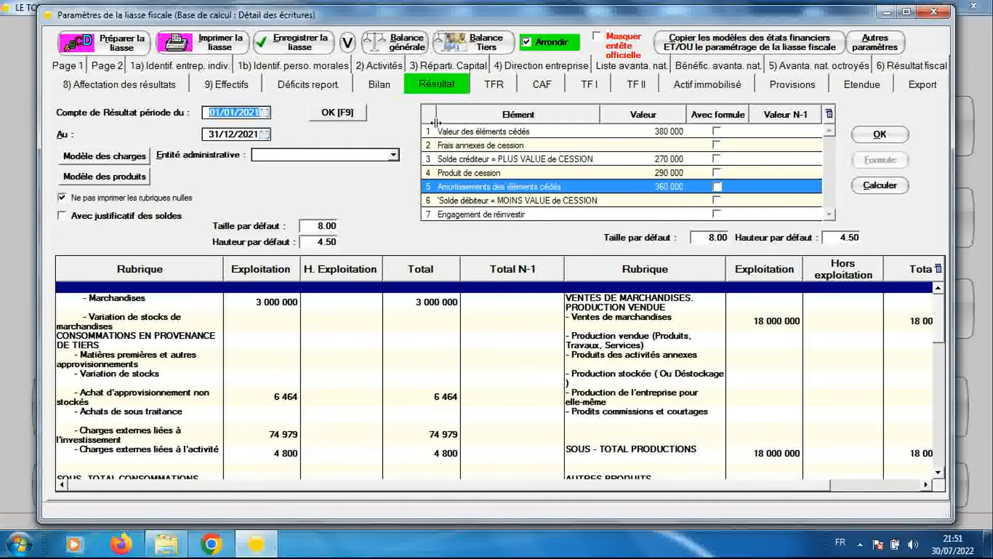
{"action": "left_click", "coordinate": [493, 86]}
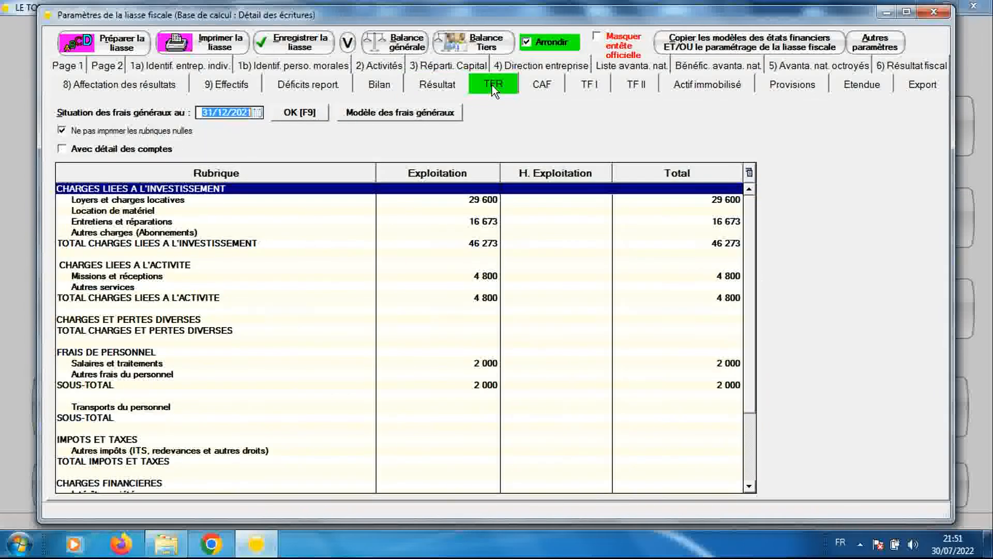
{"action": "left_click", "coordinate": [538, 88]}
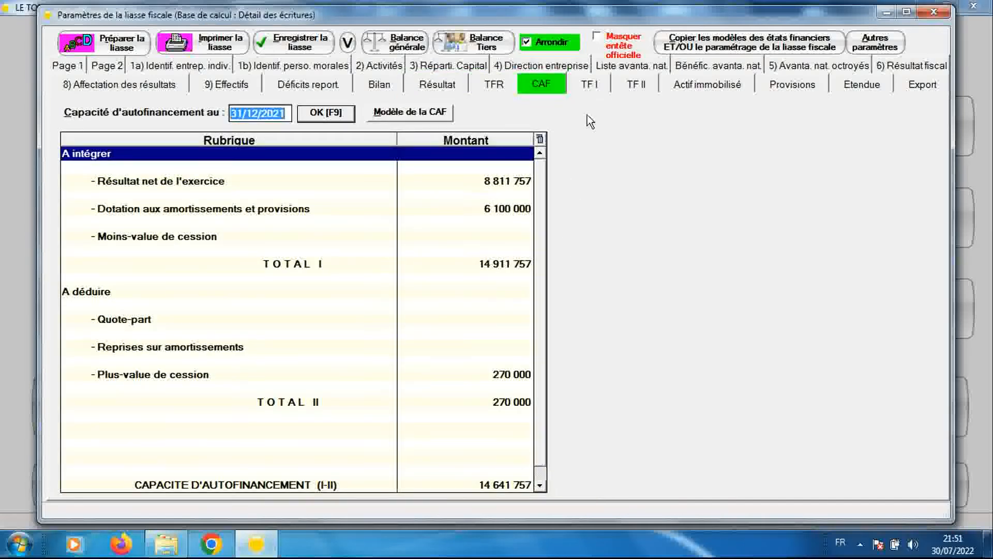
{"action": "left_click", "coordinate": [592, 87]}
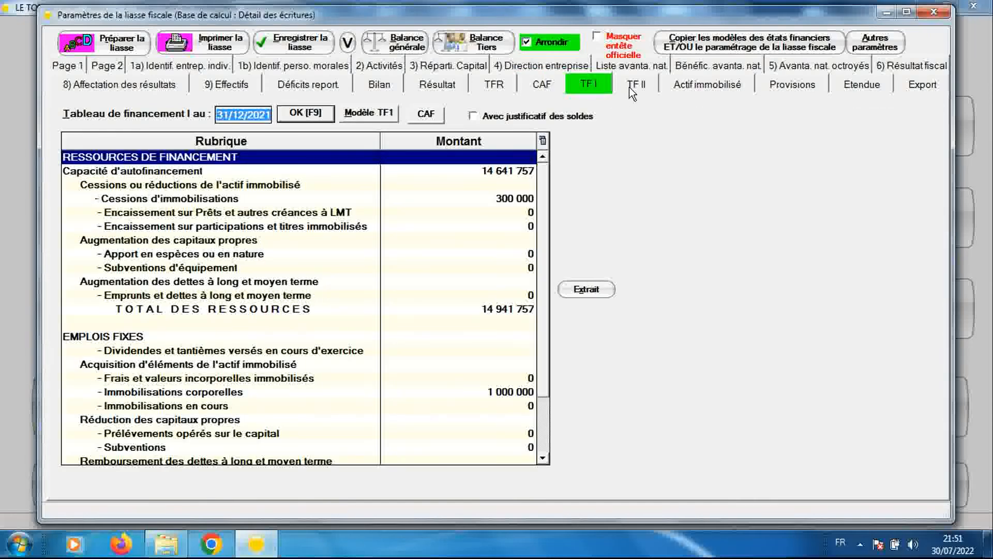
{"action": "left_click", "coordinate": [629, 87]}
{"action": "left_click", "coordinate": [681, 83]}
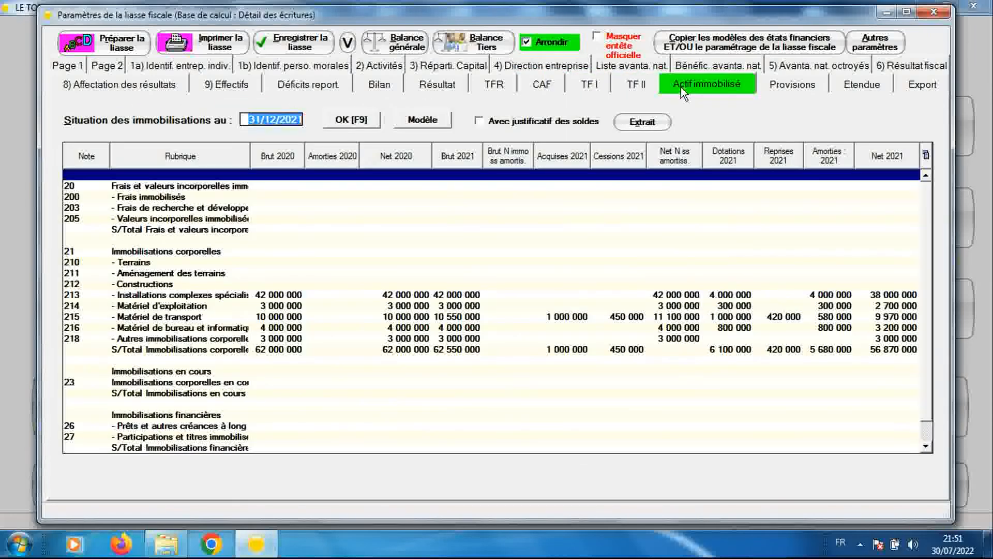
{"action": "left_click", "coordinate": [434, 86]}
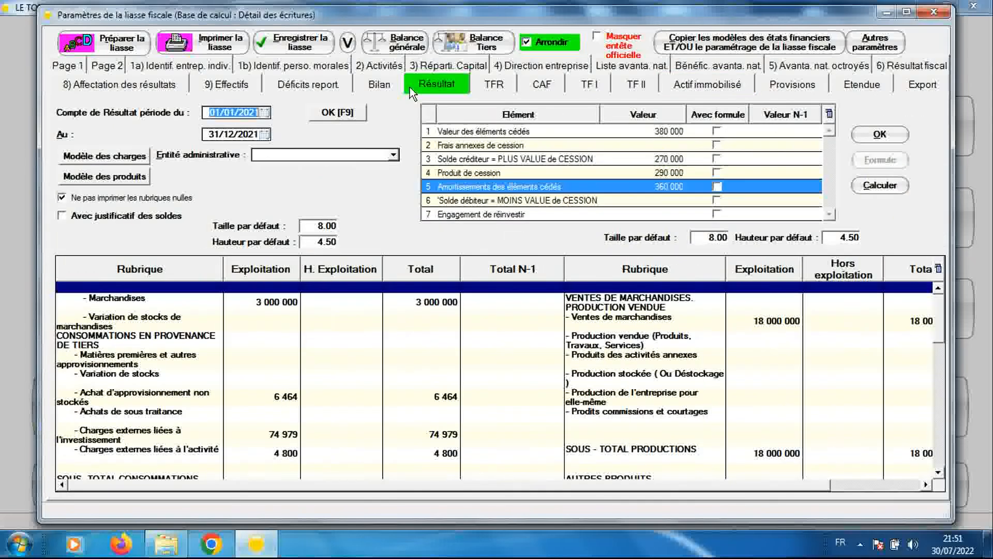
{"action": "left_click", "coordinate": [388, 85]}
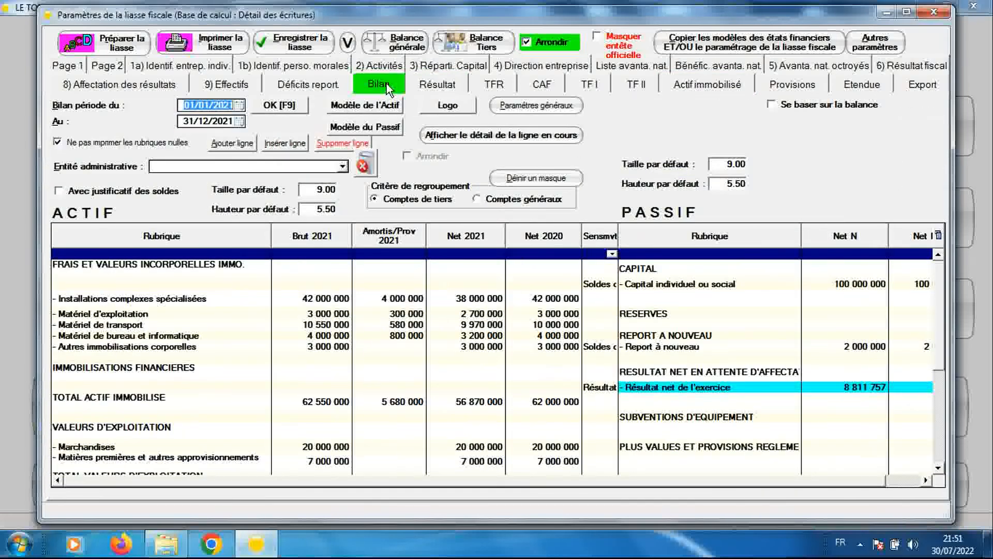
Generate the tax return's print preview with the HP Color LaserJet CM6030 MFP PCL6 printer, A4 paper and portrait orientation
{"action": "left_click", "coordinate": [208, 45]}
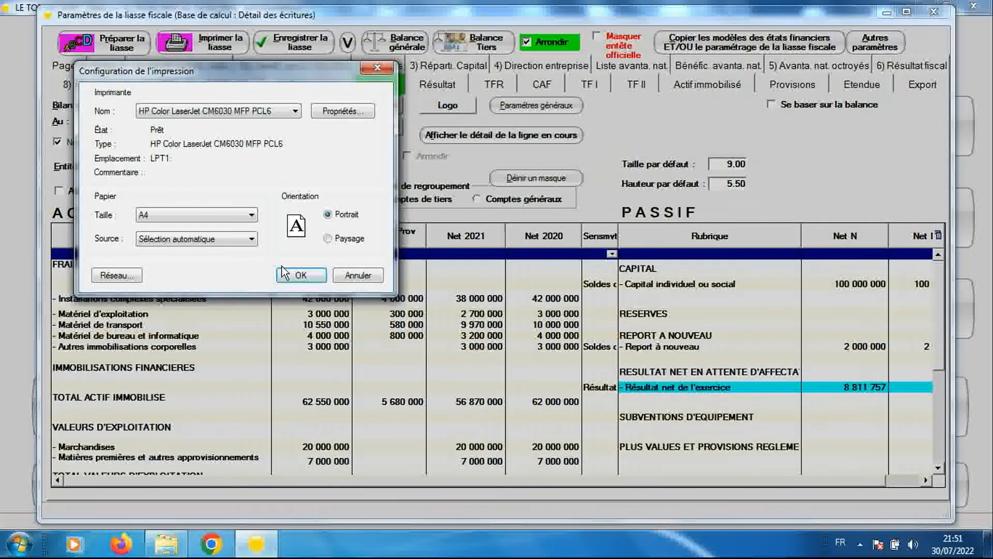
{"action": "left_click", "coordinate": [300, 276]}
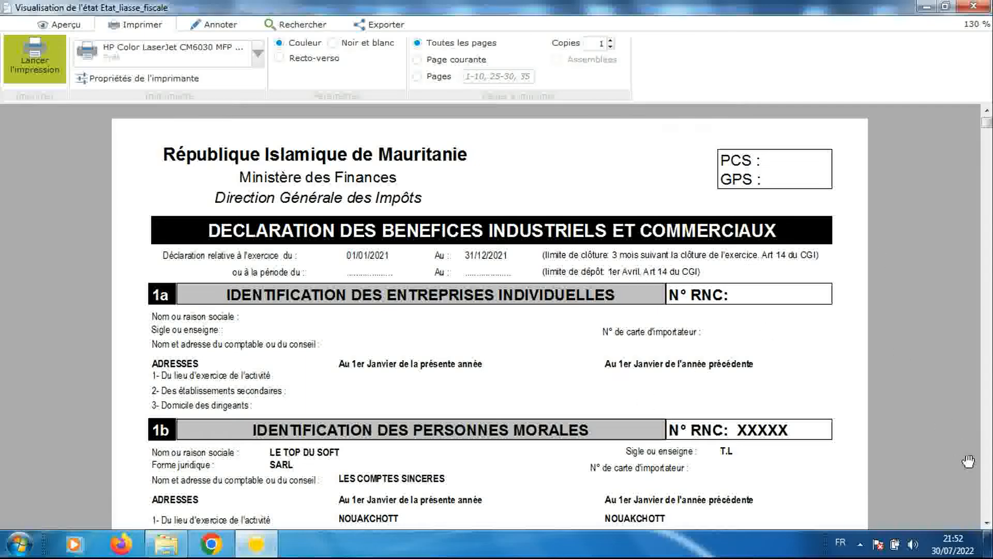
Examine sections 1 to 5 of the declaration: company identification, activities, share capital, management and benefits in kind
{"action": "scroll", "coordinate": [988, 527], "scroll_direction": "down", "scroll_amount": 5}
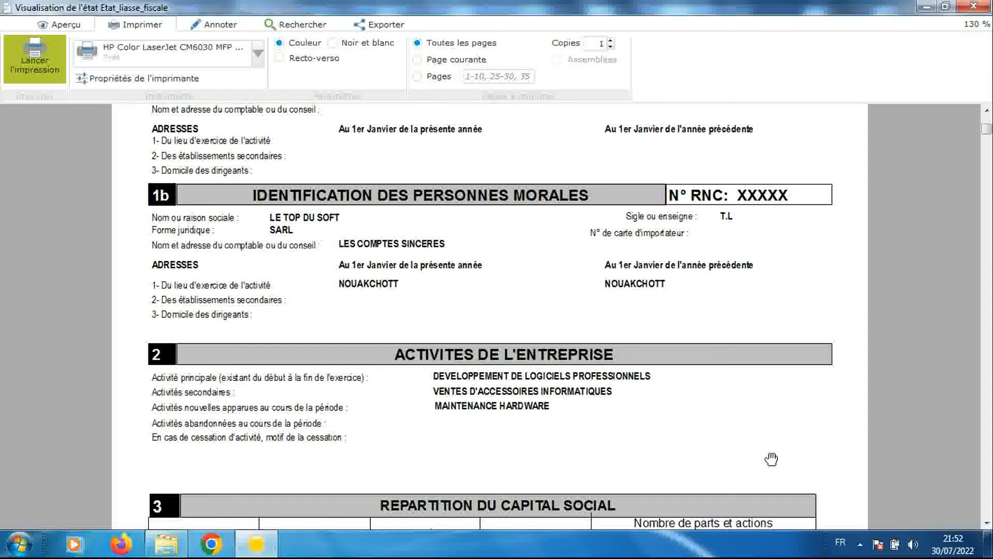
{"action": "left_click", "coordinate": [987, 524]}
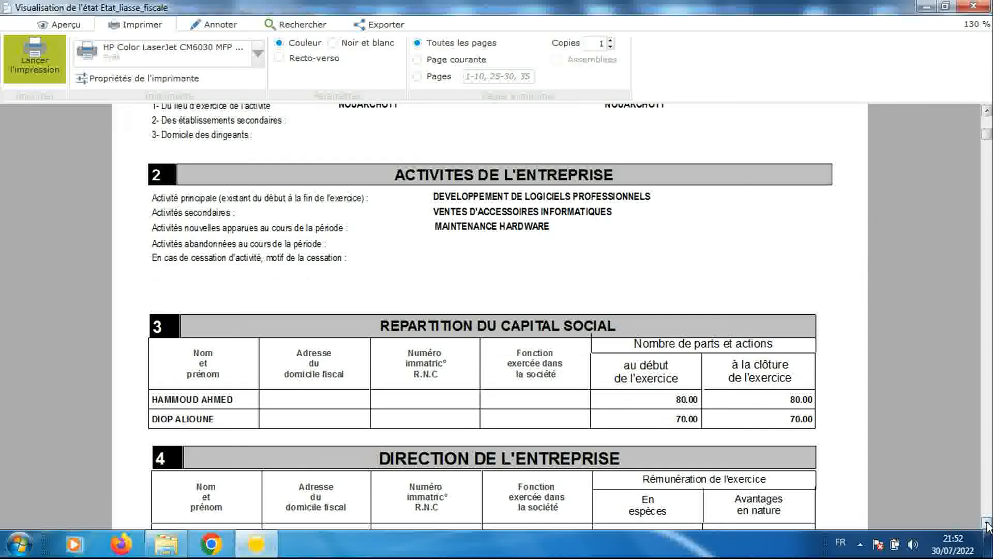
{"action": "left_click", "coordinate": [987, 523]}
{"action": "left_click", "coordinate": [988, 524]}
{"action": "left_click", "coordinate": [987, 524]}
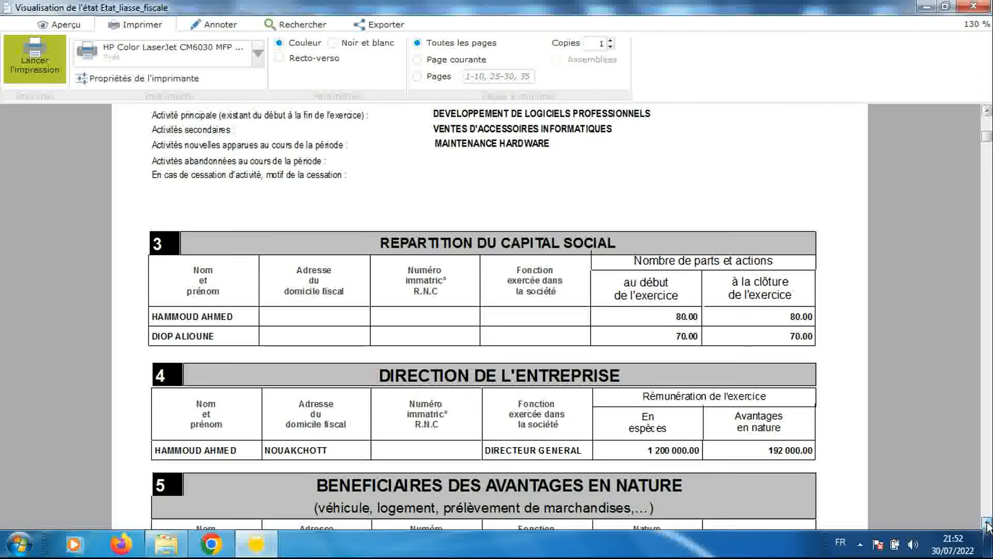
{"action": "left_click", "coordinate": [987, 523]}
{"action": "left_click", "coordinate": [988, 523]}
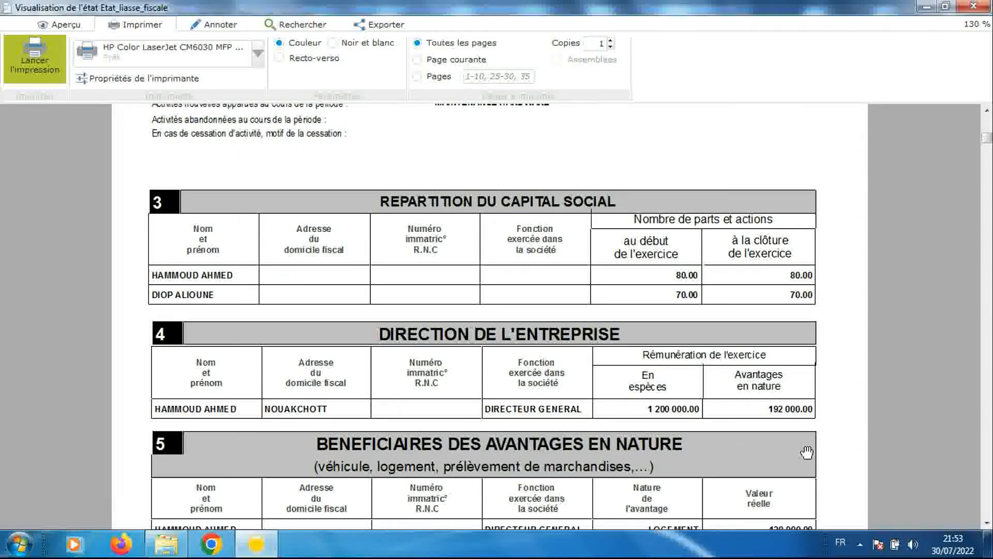
{"action": "left_click", "coordinate": [987, 524]}
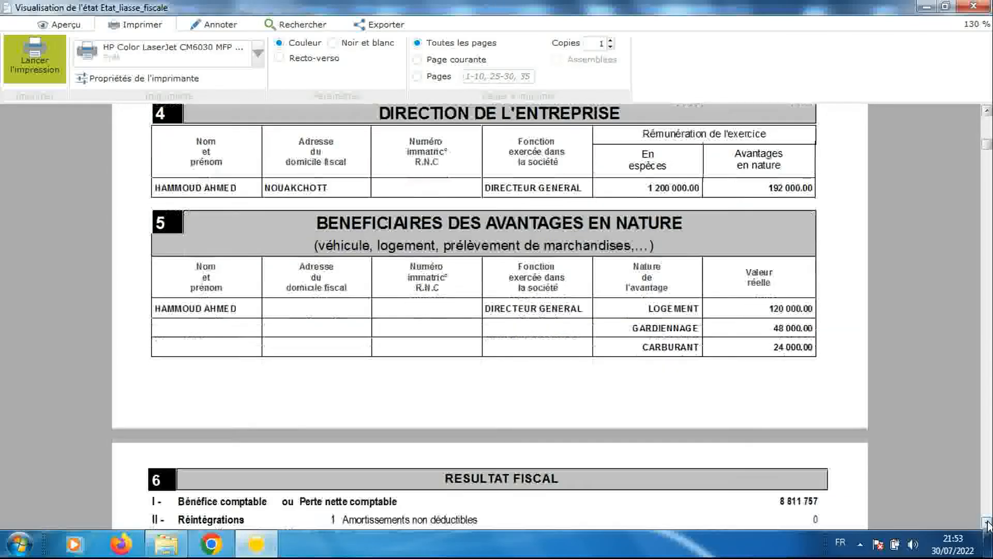
Examine sections 6 to 9 of the declaration: taxable result, allocation among partners, appropriation of results and workforce
{"action": "left_click", "coordinate": [987, 524]}
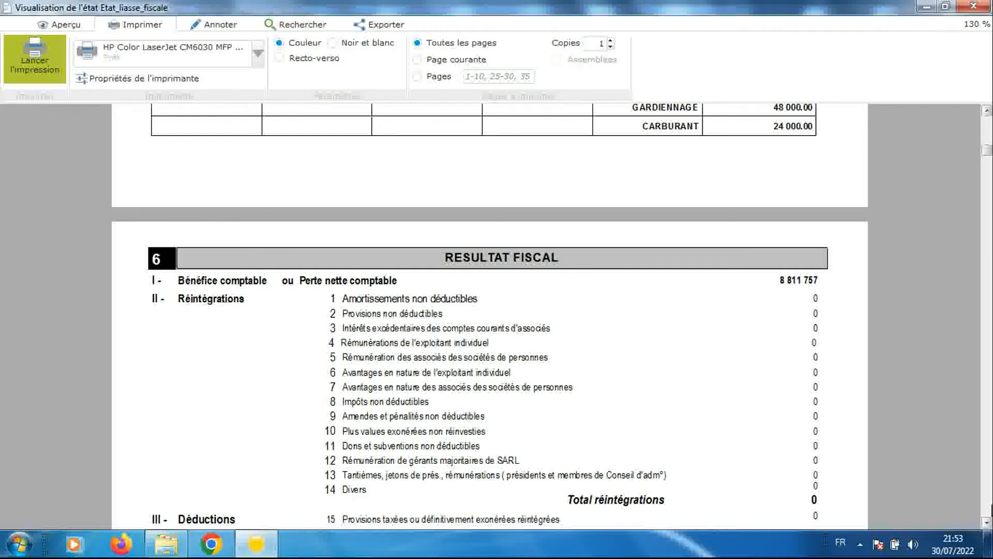
{"action": "left_click", "coordinate": [987, 524]}
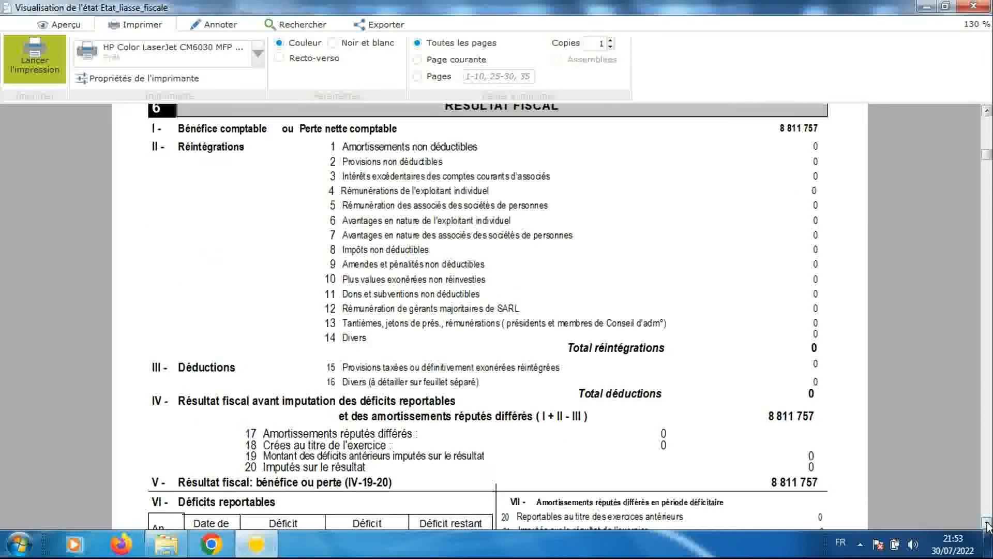
{"action": "left_click", "coordinate": [987, 523]}
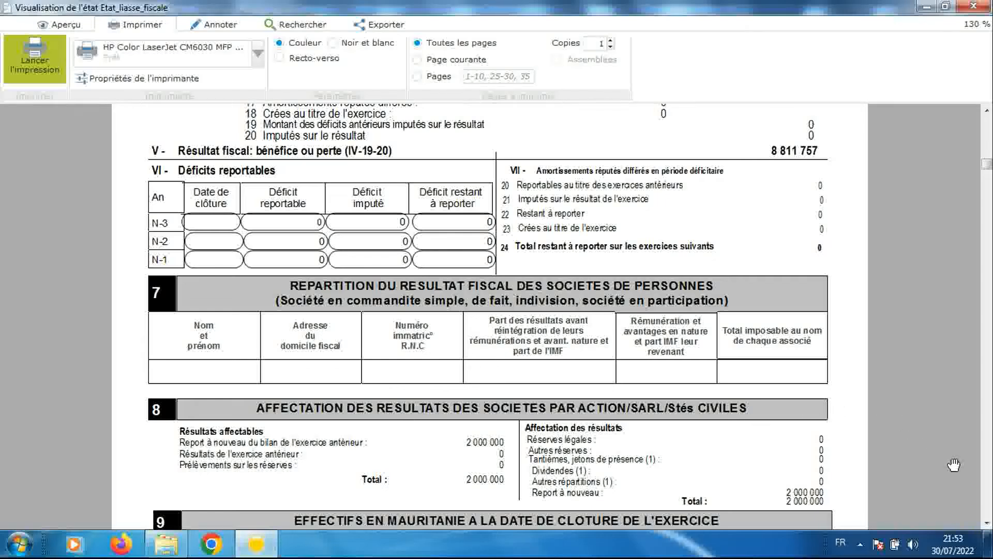
{"action": "left_click", "coordinate": [987, 522]}
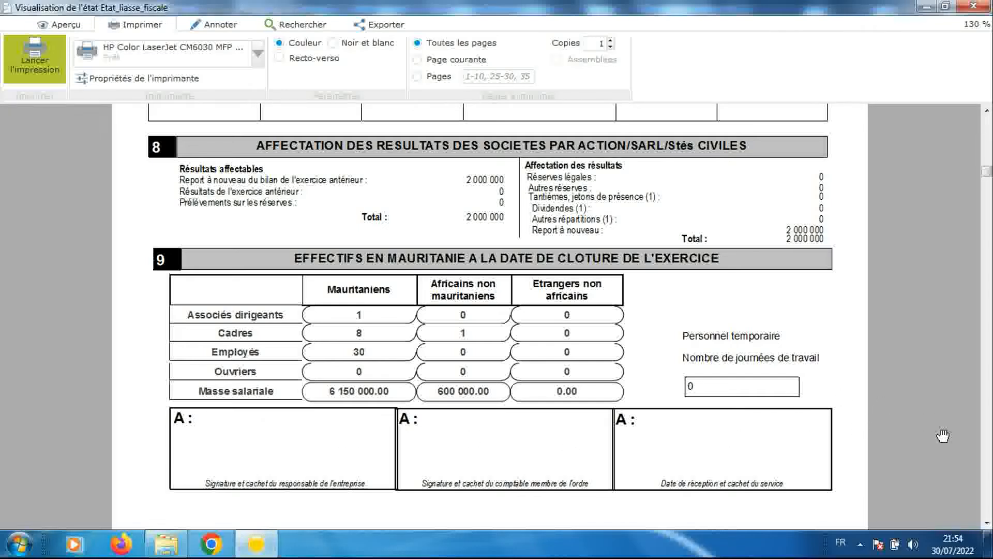
Review the balance sheet's ACTIF page from fixed assets through to the total assets line
{"action": "left_click", "coordinate": [988, 523]}
{"action": "left_click", "coordinate": [987, 522]}
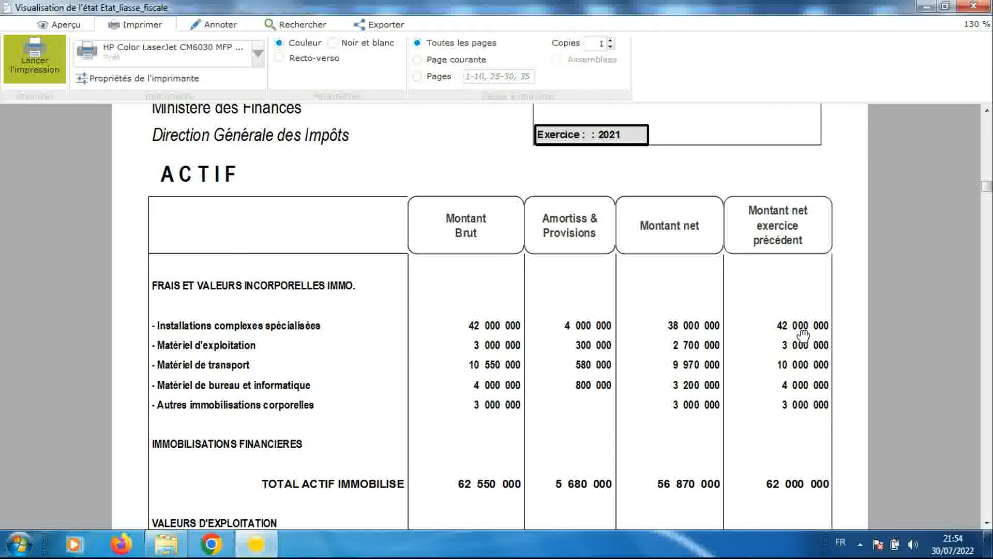
{"action": "left_click", "coordinate": [987, 523]}
{"action": "scroll", "coordinate": [987, 524], "scroll_direction": "down", "scroll_amount": 7}
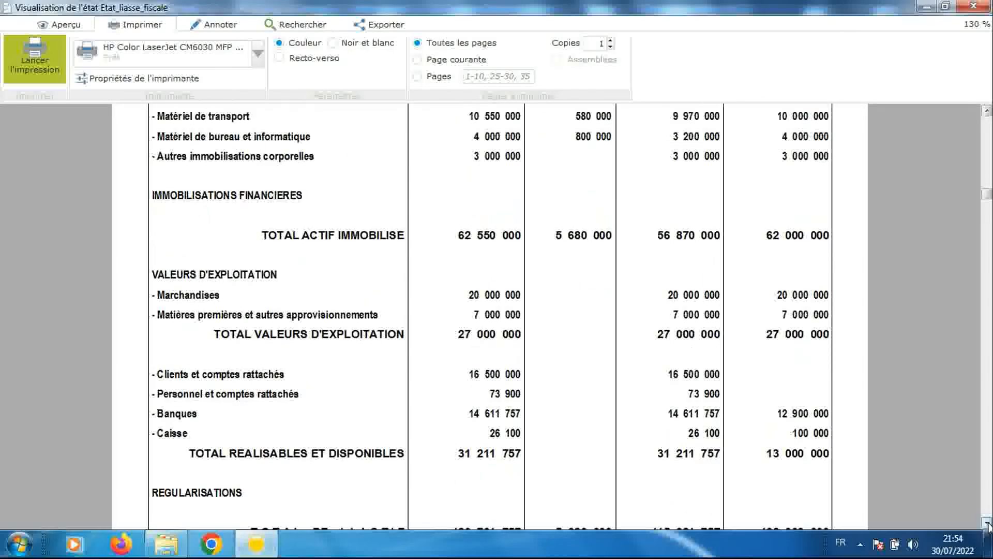
{"action": "scroll", "coordinate": [987, 523], "scroll_direction": "down", "scroll_amount": 3}
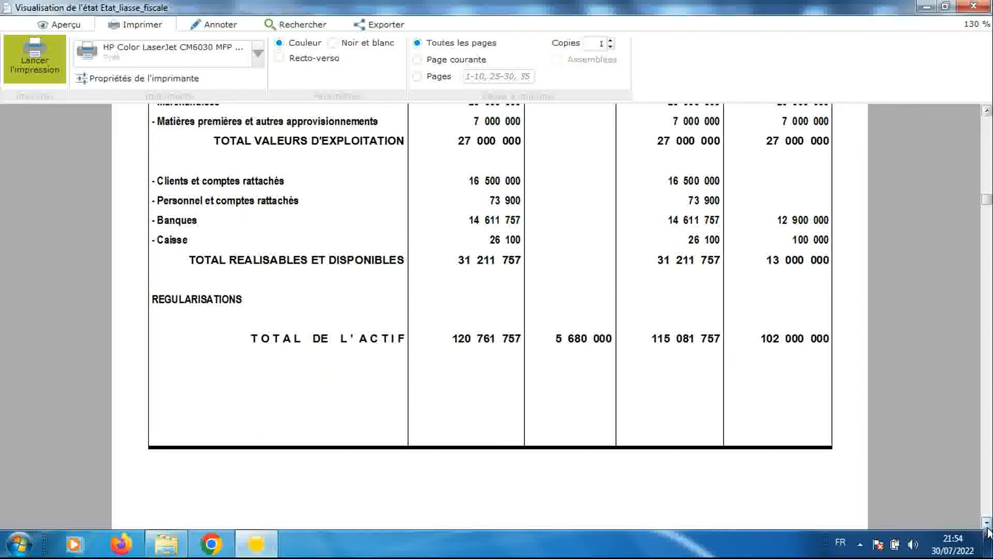
Review the balance sheet's PASSIF page, covering capital, retained earnings, short-term debts and total liabilities
{"action": "scroll", "coordinate": [988, 525], "scroll_direction": "down", "scroll_amount": 5}
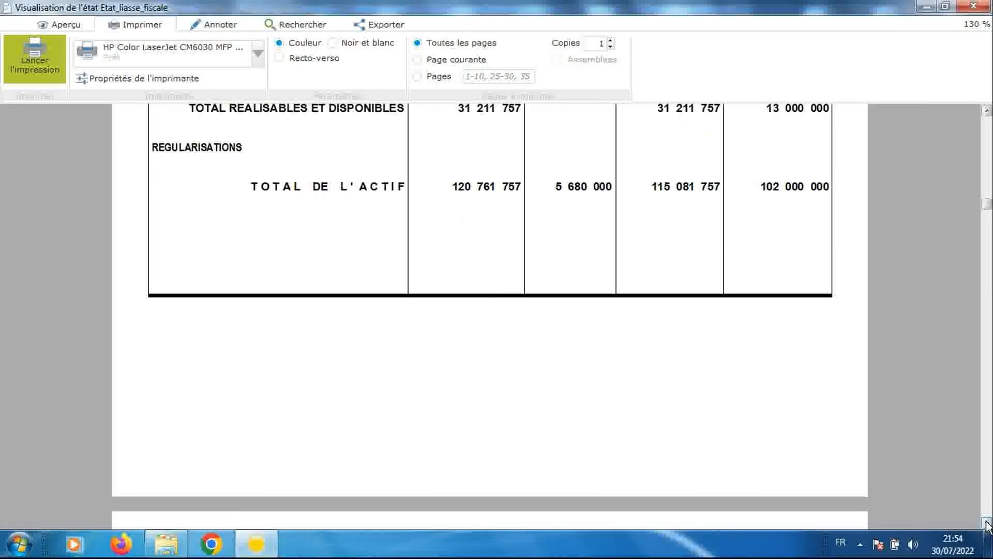
{"action": "scroll", "coordinate": [987, 525], "scroll_direction": "down", "scroll_amount": 5}
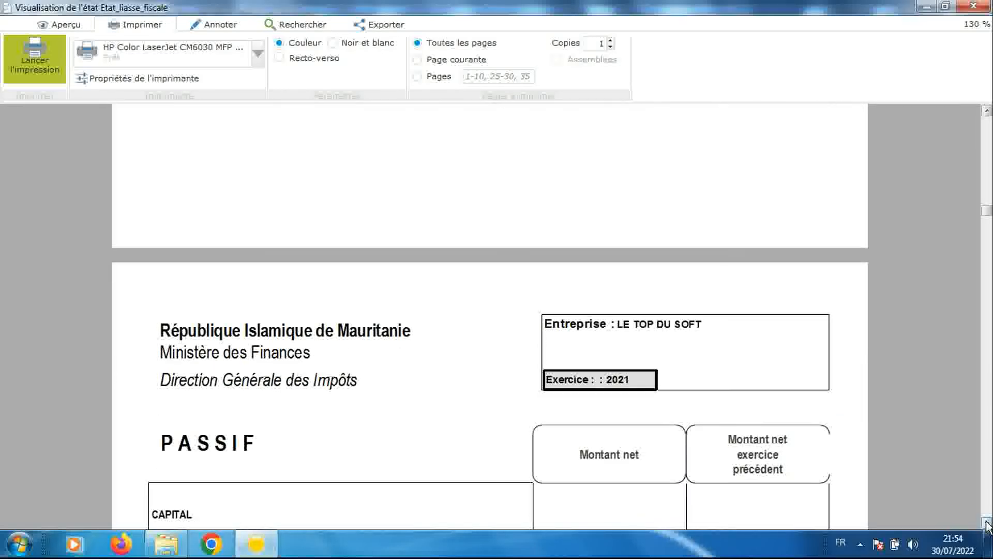
{"action": "scroll", "coordinate": [987, 525], "scroll_direction": "down", "scroll_amount": 5}
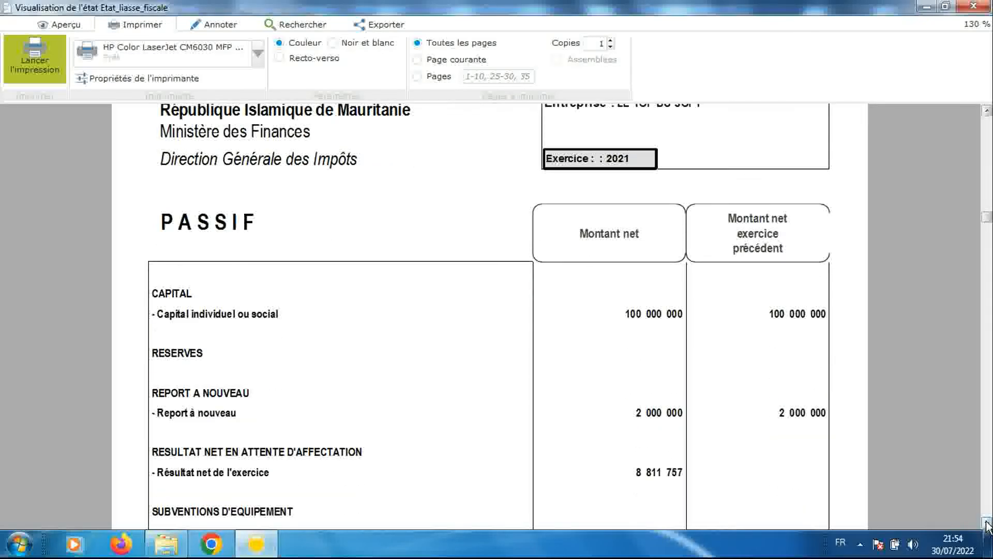
{"action": "scroll", "coordinate": [987, 526], "scroll_direction": "down", "scroll_amount": 5}
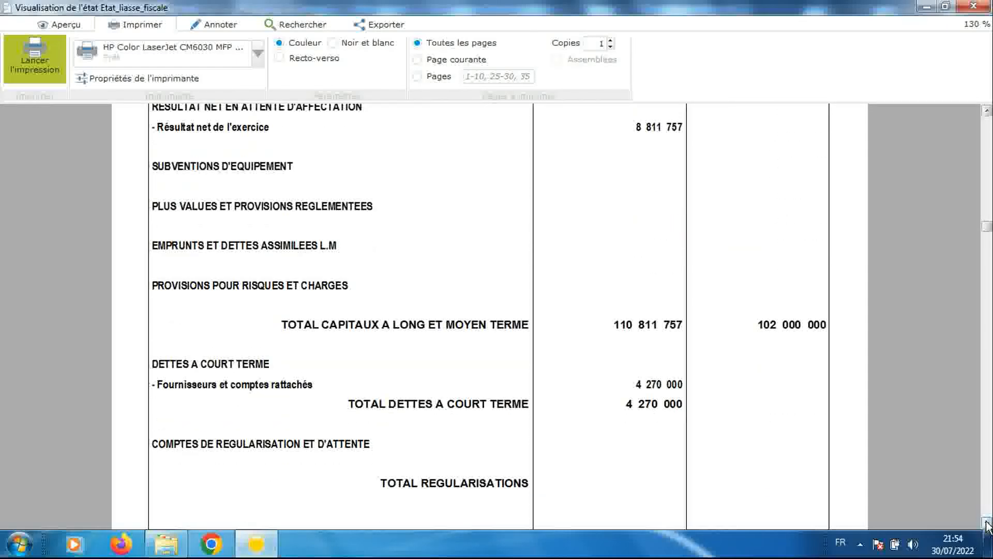
{"action": "scroll", "coordinate": [987, 525], "scroll_direction": "down", "scroll_amount": 2}
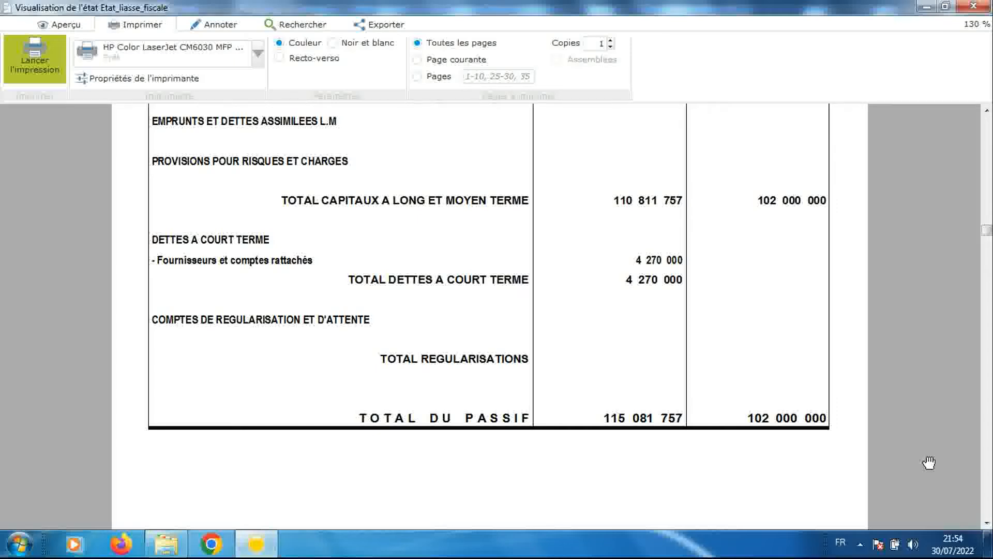
Examine the CHARGES page, including the asset disposal result, profit before tax and net result for the period
{"action": "scroll", "coordinate": [987, 525], "scroll_direction": "down", "scroll_amount": 5}
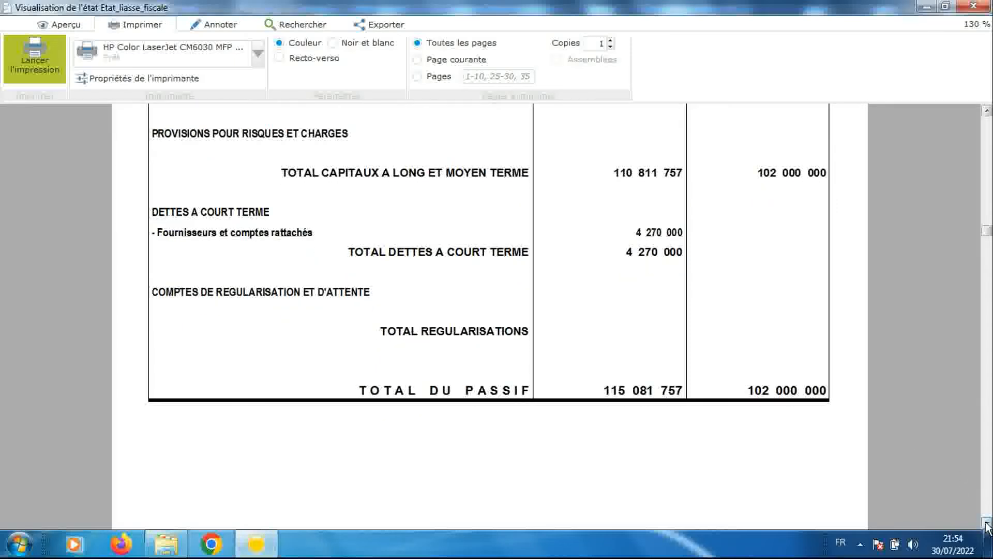
{"action": "scroll", "coordinate": [987, 526], "scroll_direction": "down", "scroll_amount": 7}
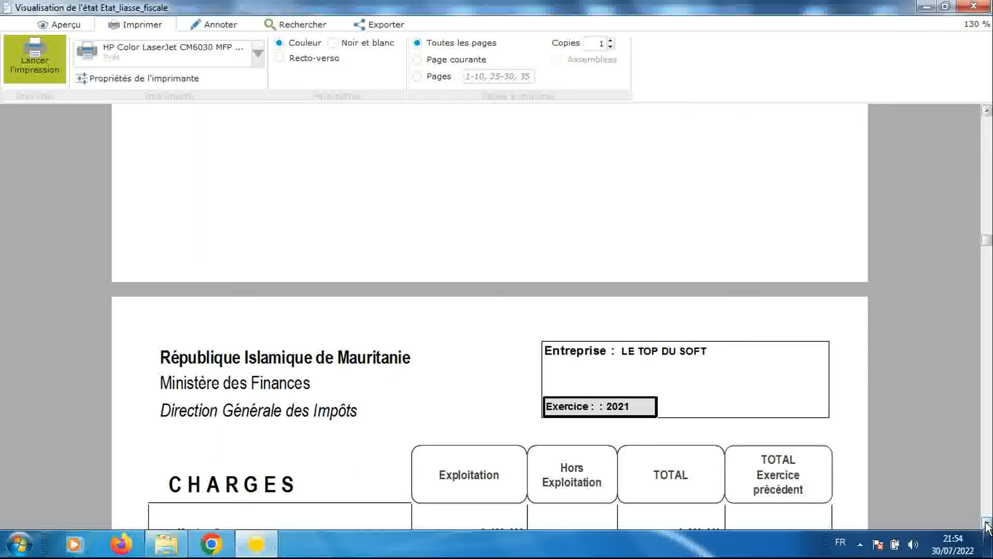
{"action": "scroll", "coordinate": [987, 525], "scroll_direction": "down", "scroll_amount": 1}
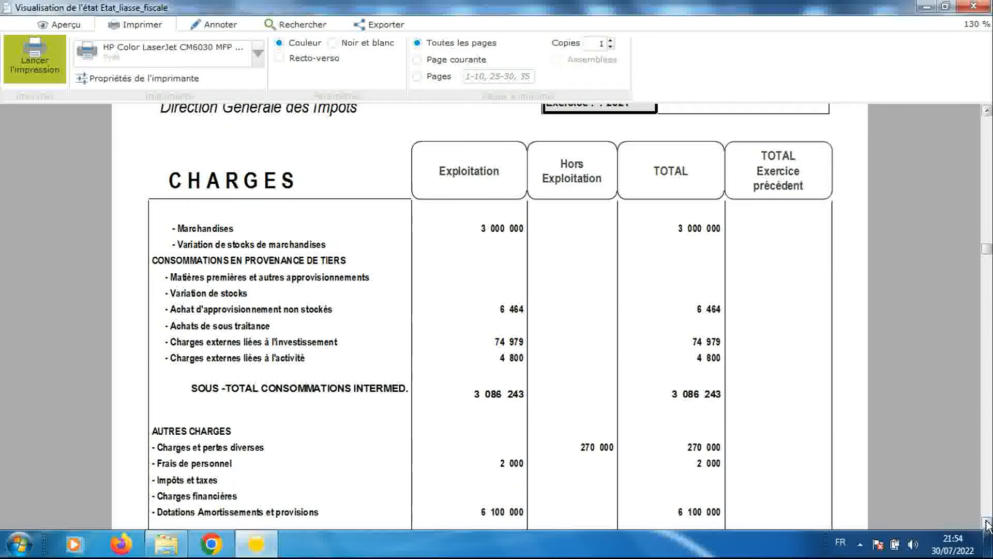
{"action": "scroll", "coordinate": [987, 525], "scroll_direction": "down", "scroll_amount": 5}
{"action": "scroll", "coordinate": [987, 525], "scroll_direction": "down", "scroll_amount": 4}
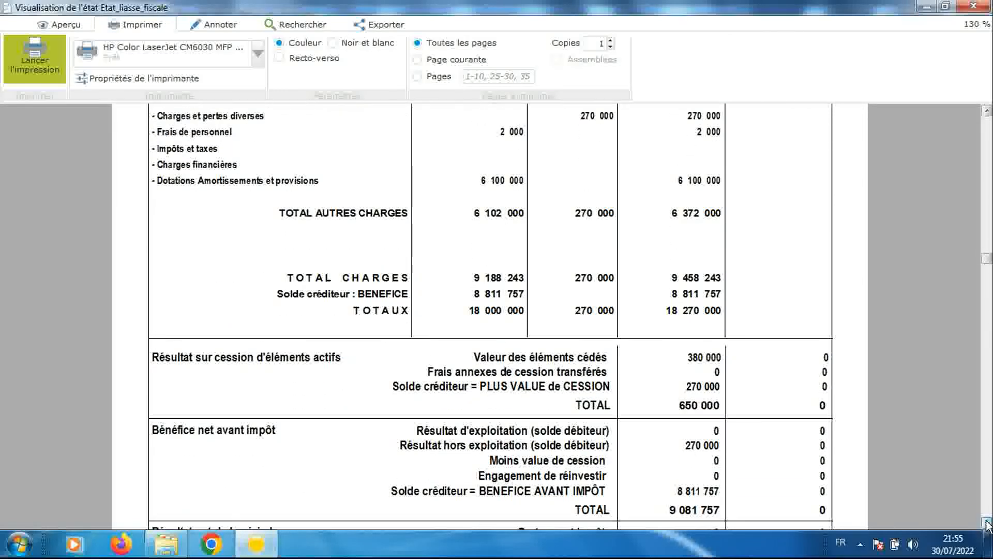
{"action": "scroll", "coordinate": [987, 525], "scroll_direction": "down", "scroll_amount": 1}
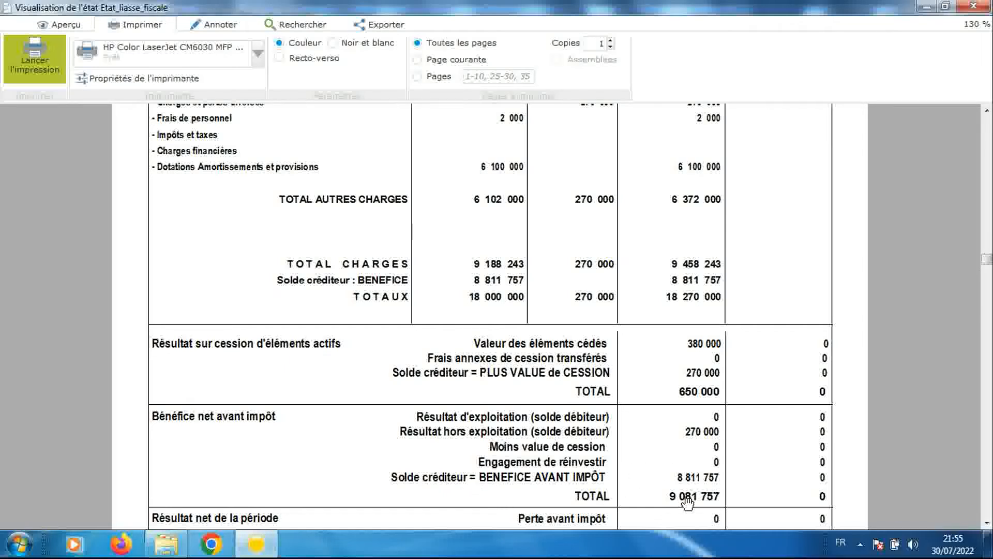
{"action": "left_click", "coordinate": [987, 524]}
{"action": "scroll", "coordinate": [987, 524], "scroll_direction": "down", "scroll_amount": 3}
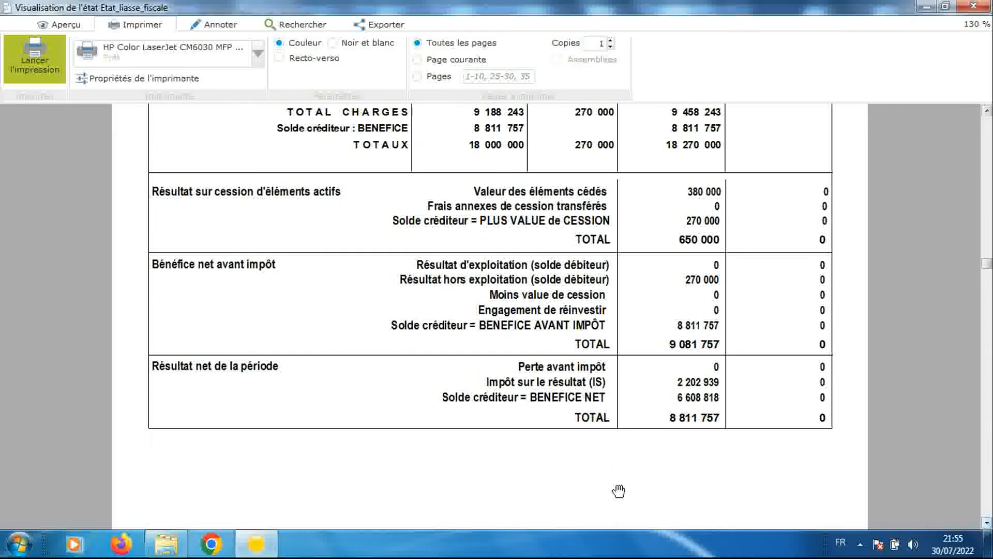
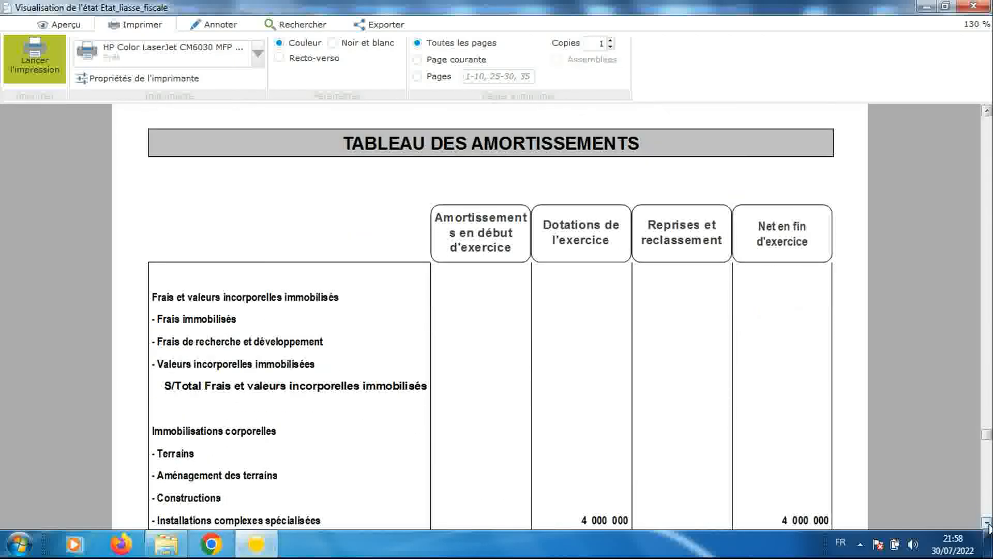
Review the depreciation table (Tableau des amortissements) and the provisions table (Tableau des provisions) down to their totals
{"action": "left_click", "coordinate": [987, 524]}
{"action": "left_click", "coordinate": [987, 525]}
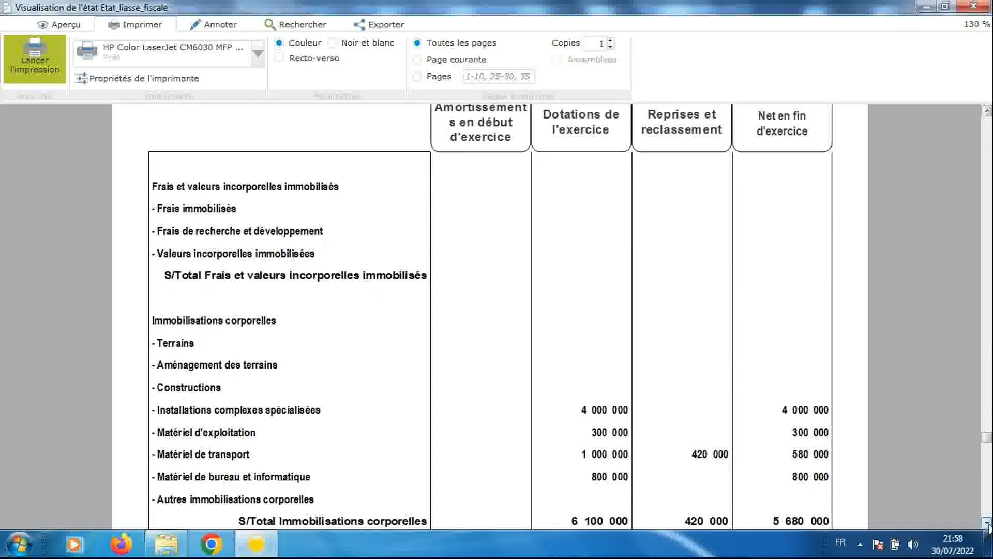
{"action": "left_click", "coordinate": [988, 525]}
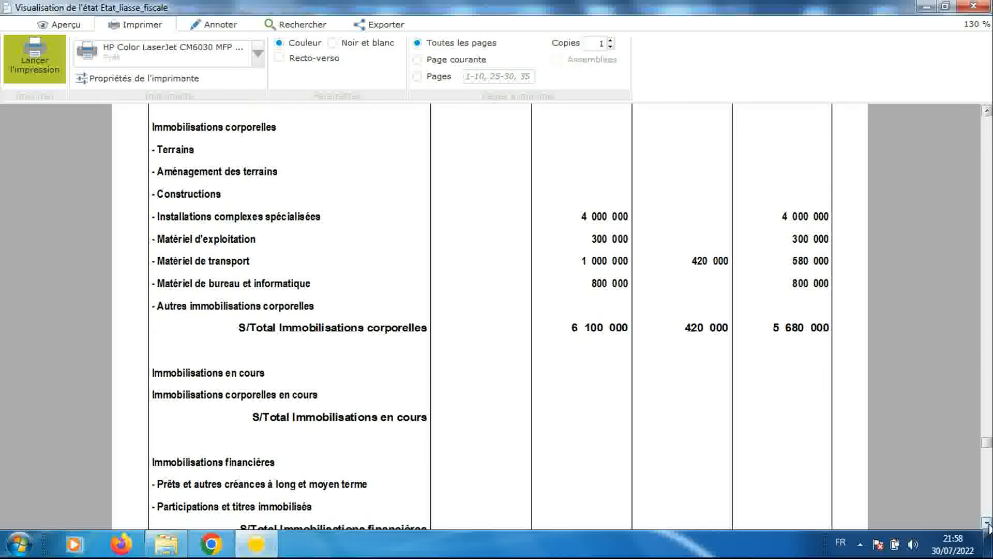
{"action": "left_click", "coordinate": [988, 525]}
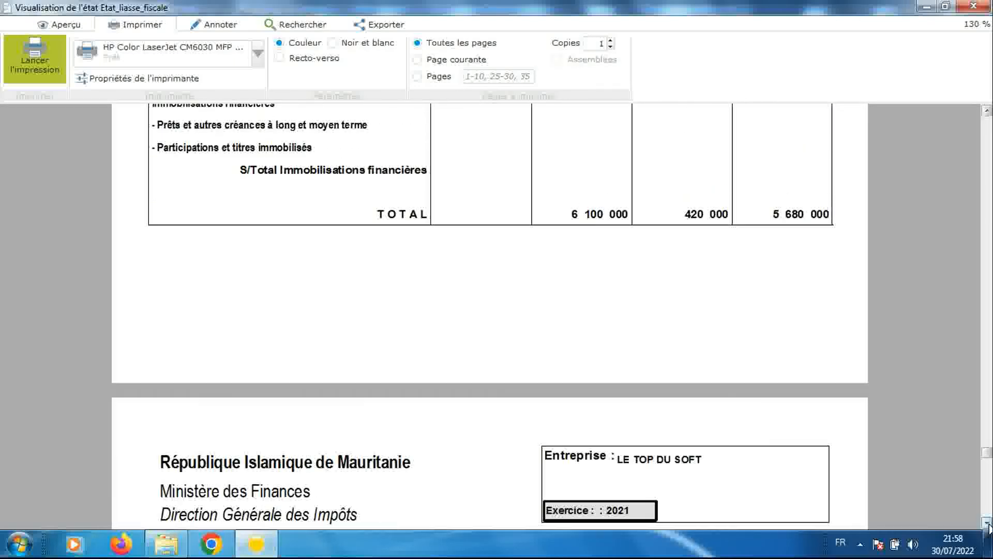
{"action": "left_click", "coordinate": [988, 524]}
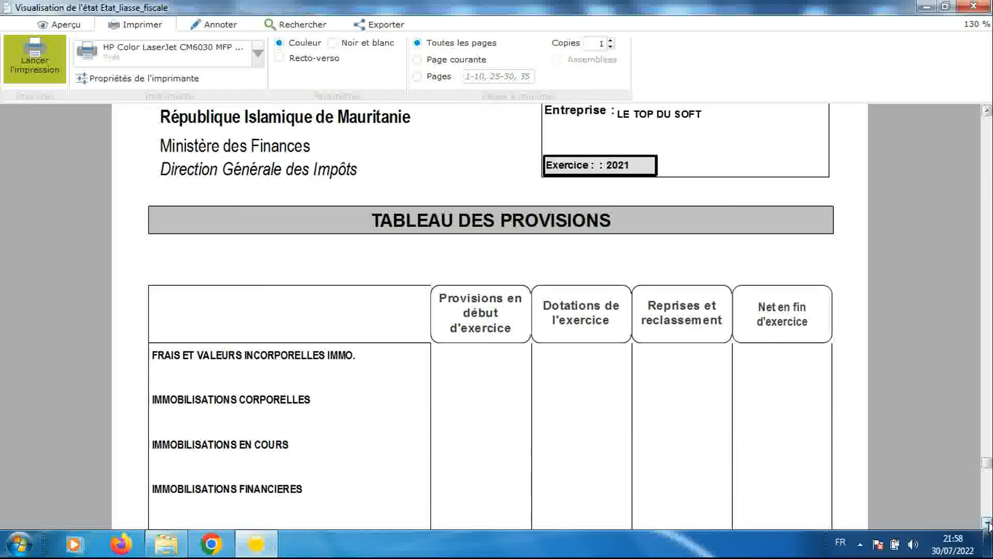
{"action": "left_click", "coordinate": [988, 525]}
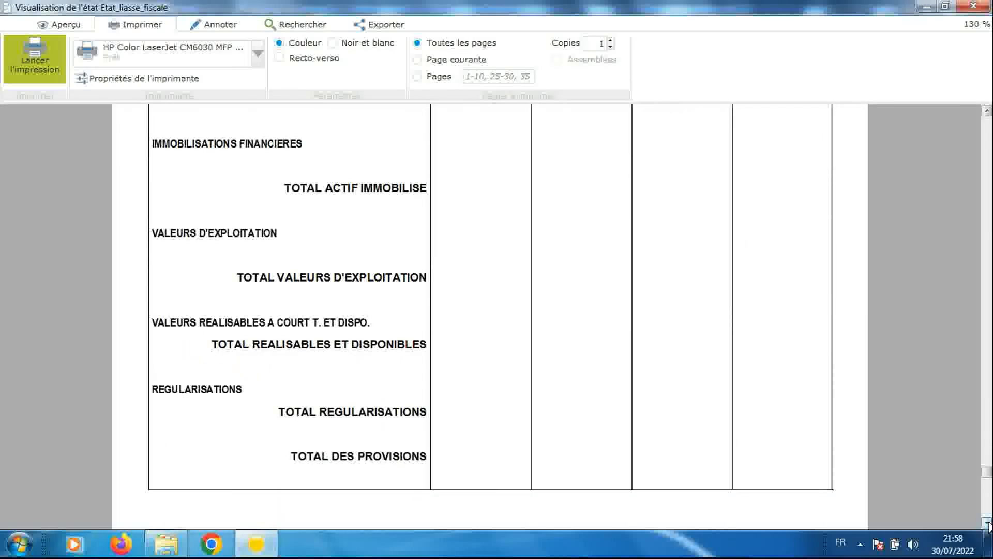
Examine the general expenses statement (Etat des frais généraux) and display the report's available export formats
{"action": "left_click", "coordinate": [987, 525]}
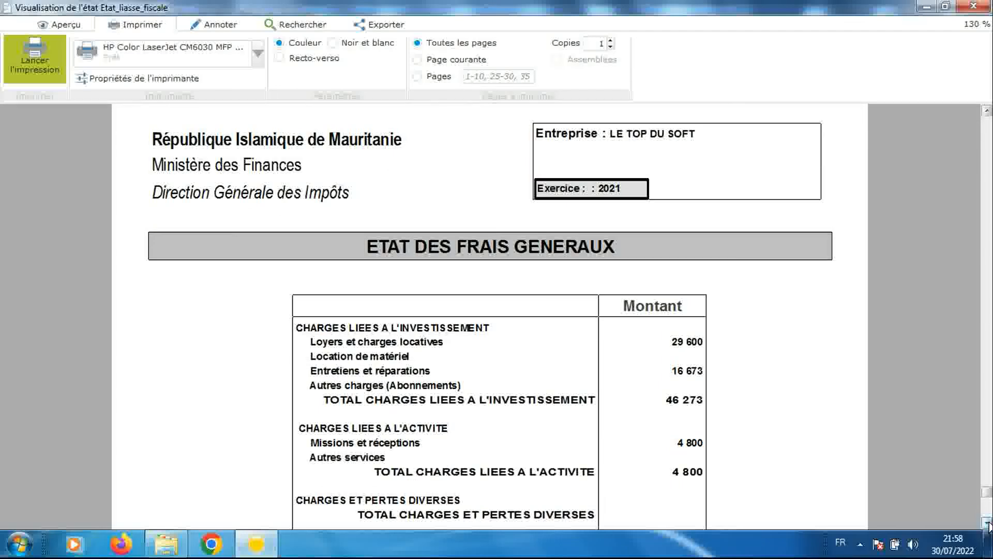
{"action": "left_click", "coordinate": [988, 525]}
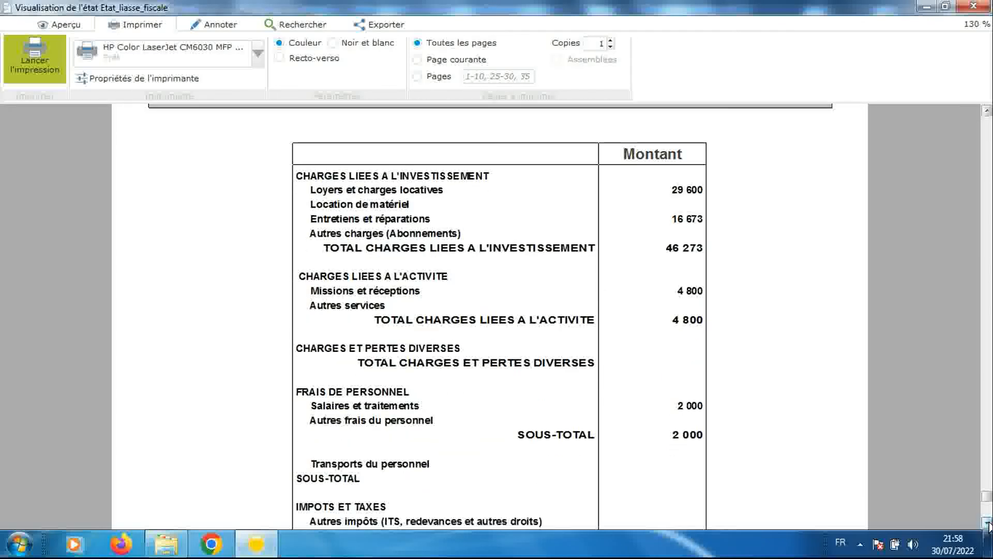
{"action": "left_click", "coordinate": [988, 525]}
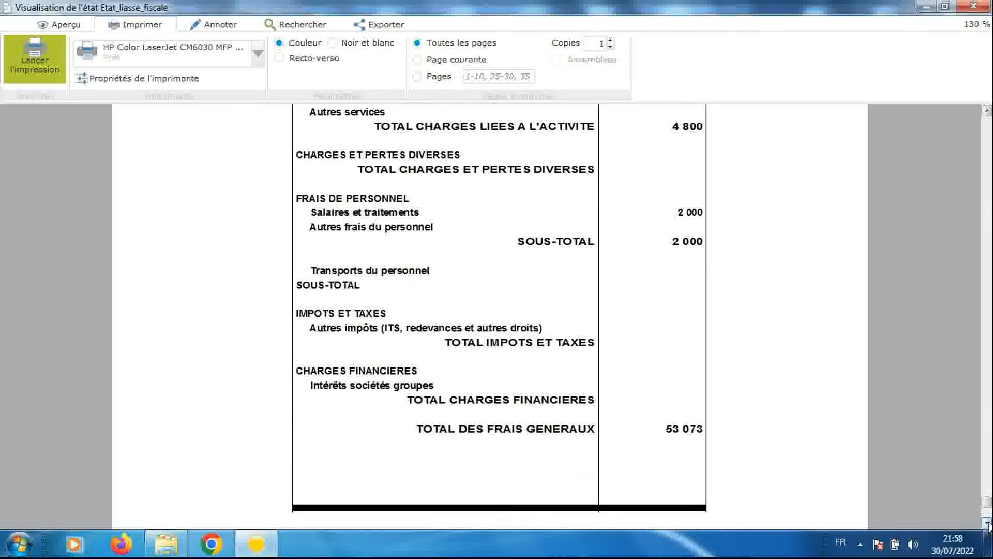
{"action": "left_click", "coordinate": [988, 524]}
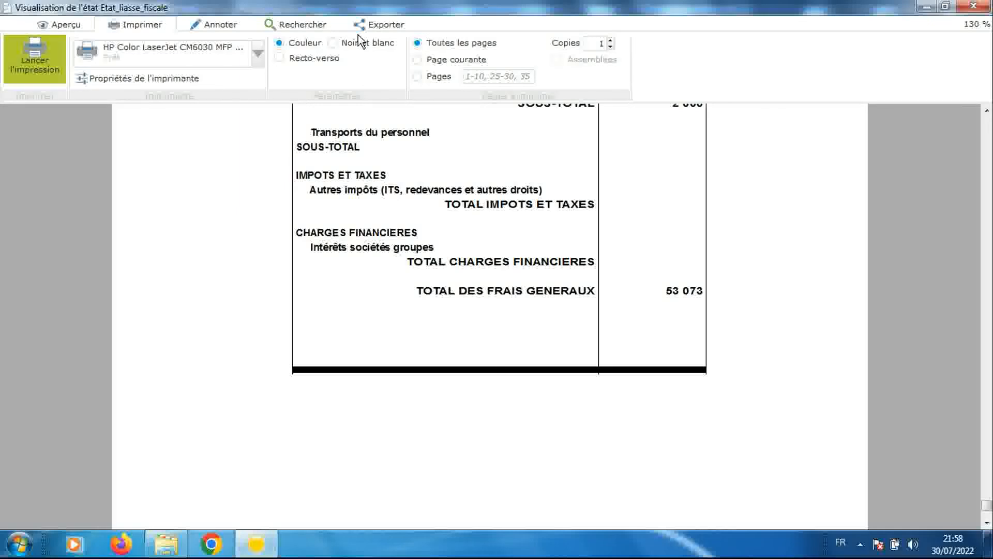
{"action": "left_click", "coordinate": [372, 29]}
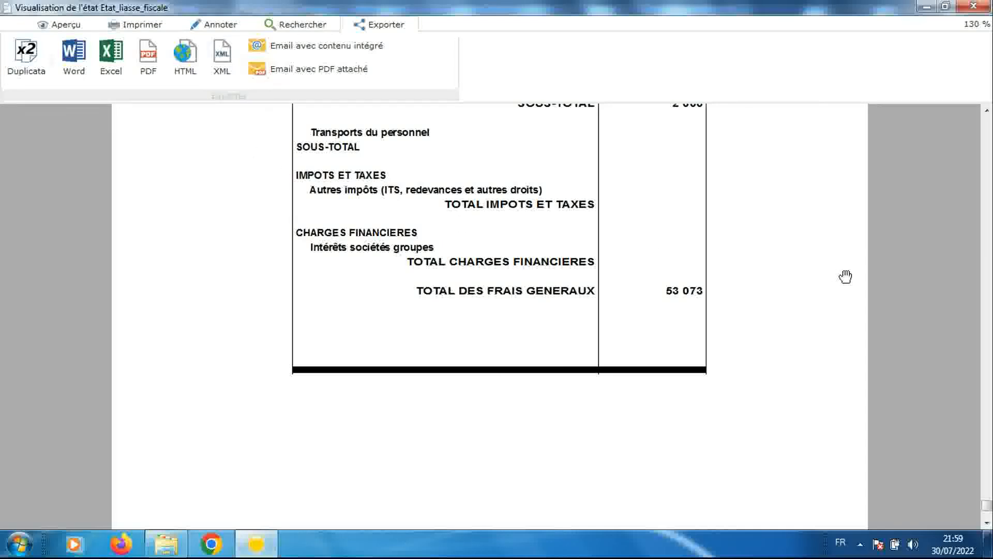
Close the print preview and view the workforce and appropriation of results settings of the tax return
{"action": "left_click", "coordinate": [973, 7]}
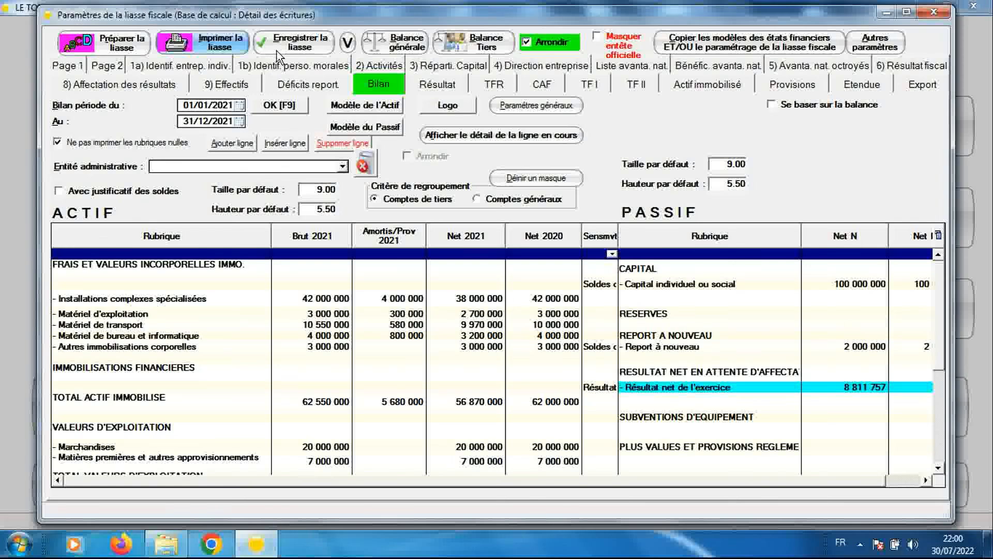
{"action": "left_click", "coordinate": [239, 88]}
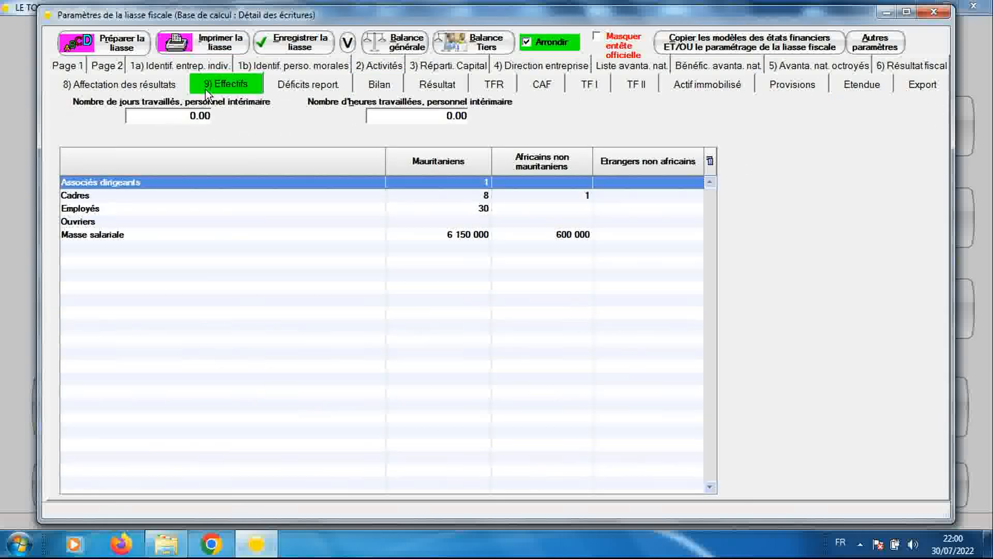
{"action": "left_click", "coordinate": [174, 91]}
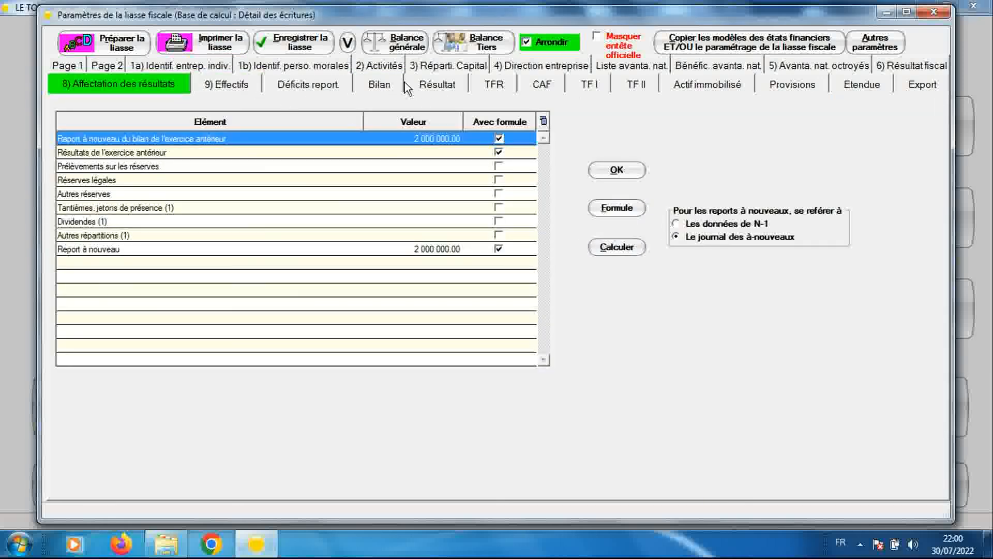